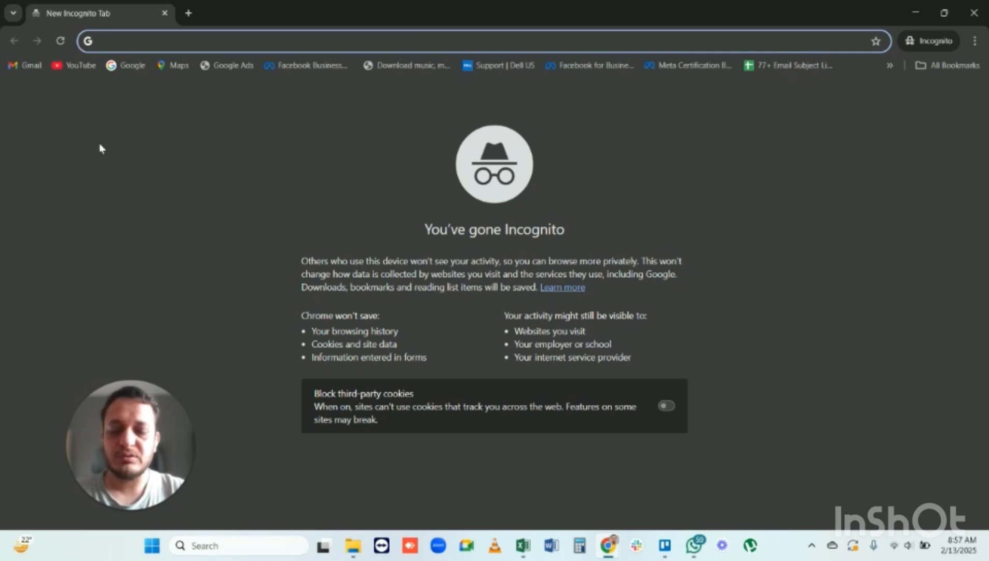
Open the business.facebook.com site
text(business.facebook.com)
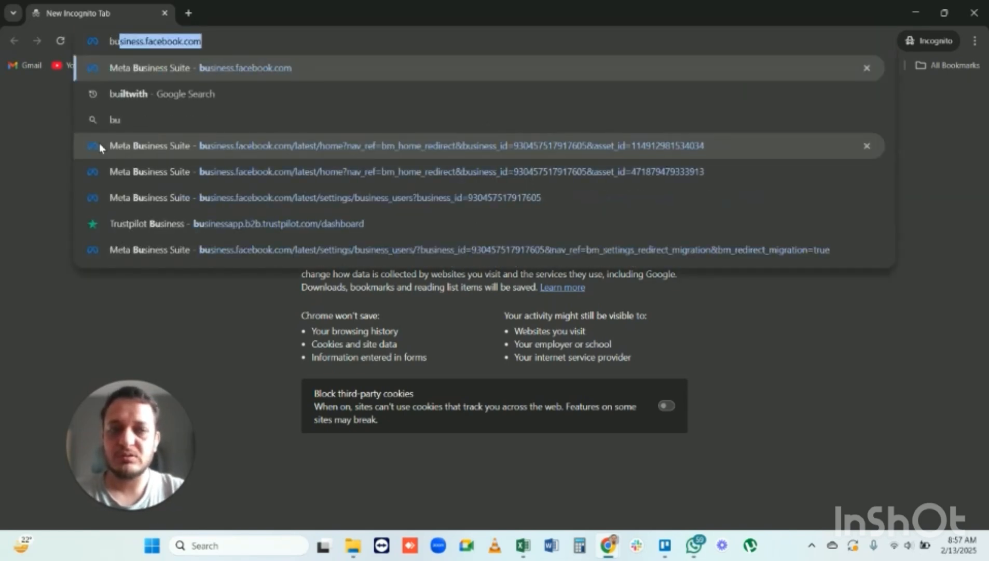
key(Return)
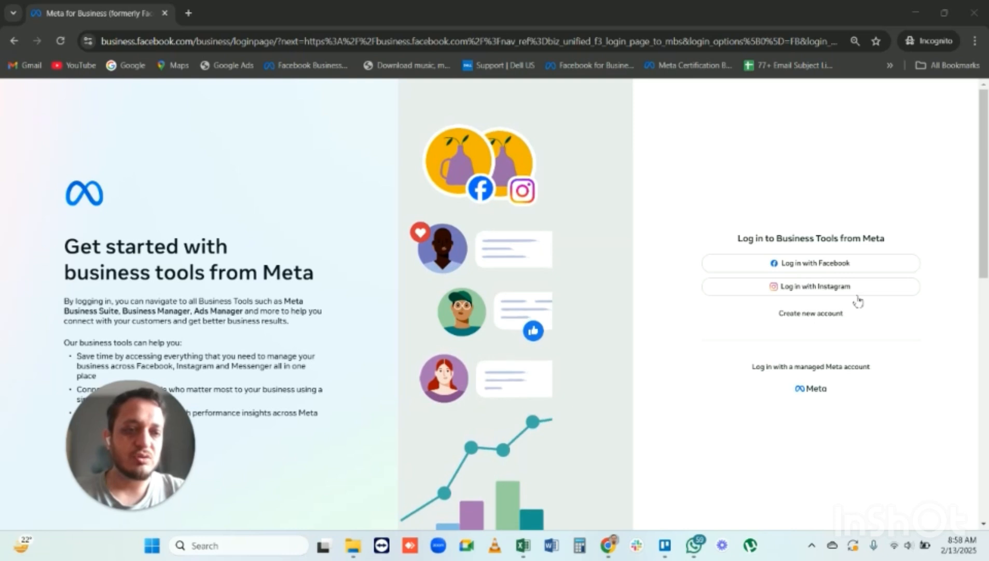
Choose to create a new account from the business tools login page and open the Facebook sign-up form
click(799, 321)
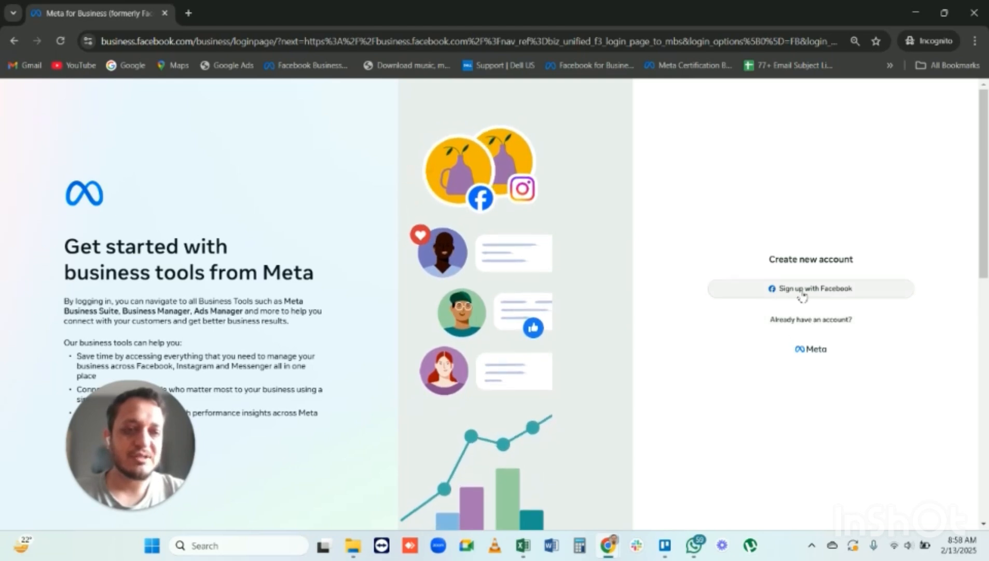
click(806, 326)
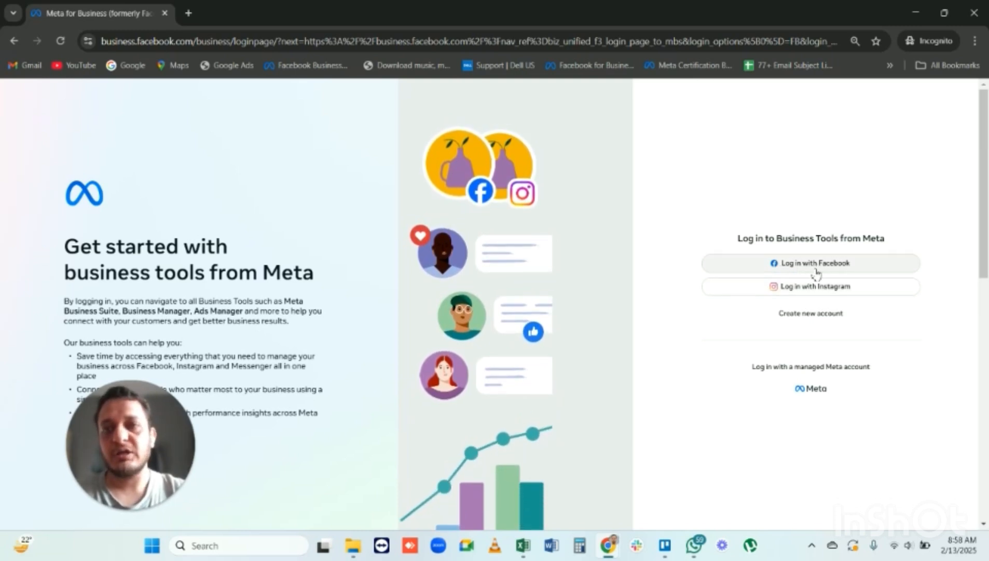
click(189, 14)
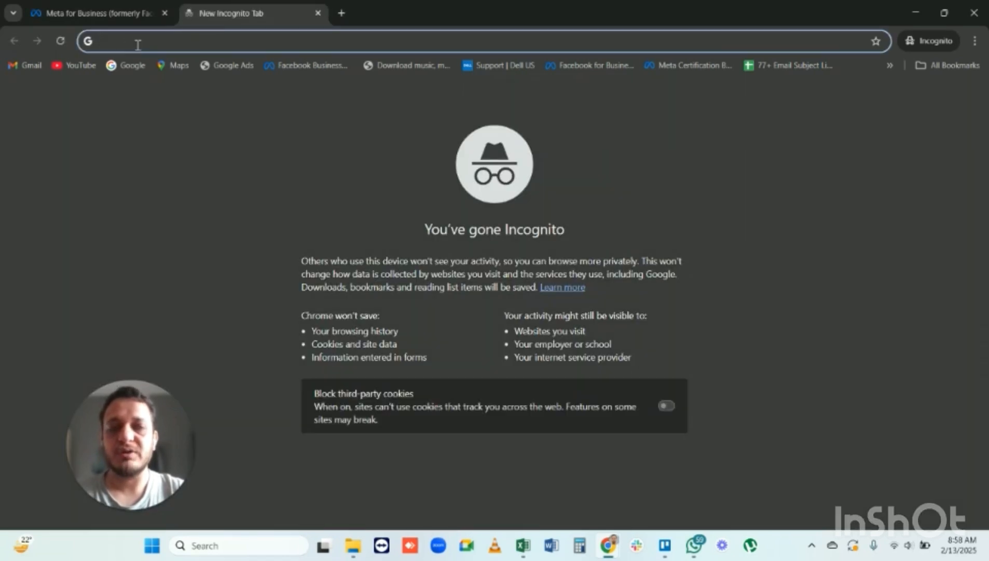
click(318, 13)
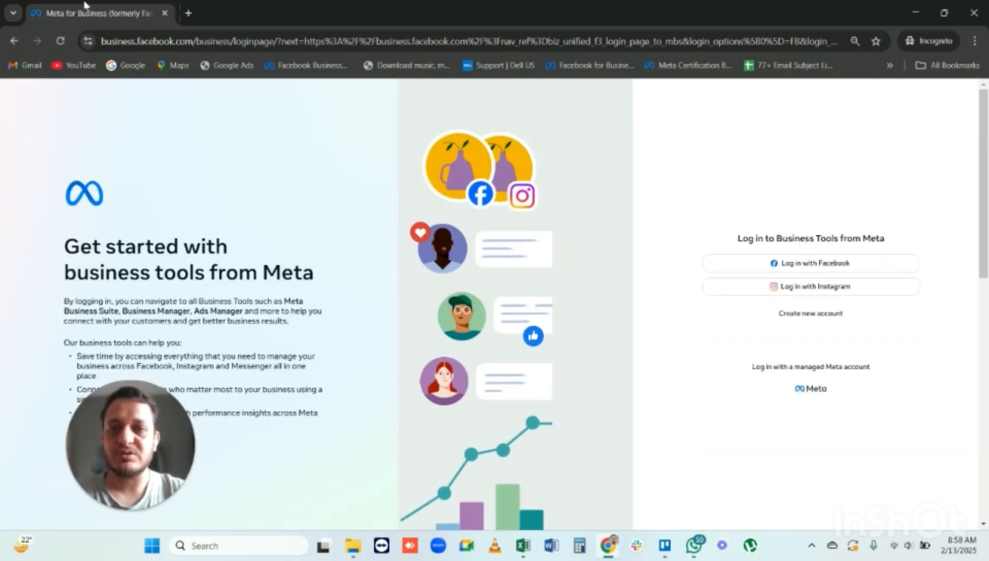
click(810, 318)
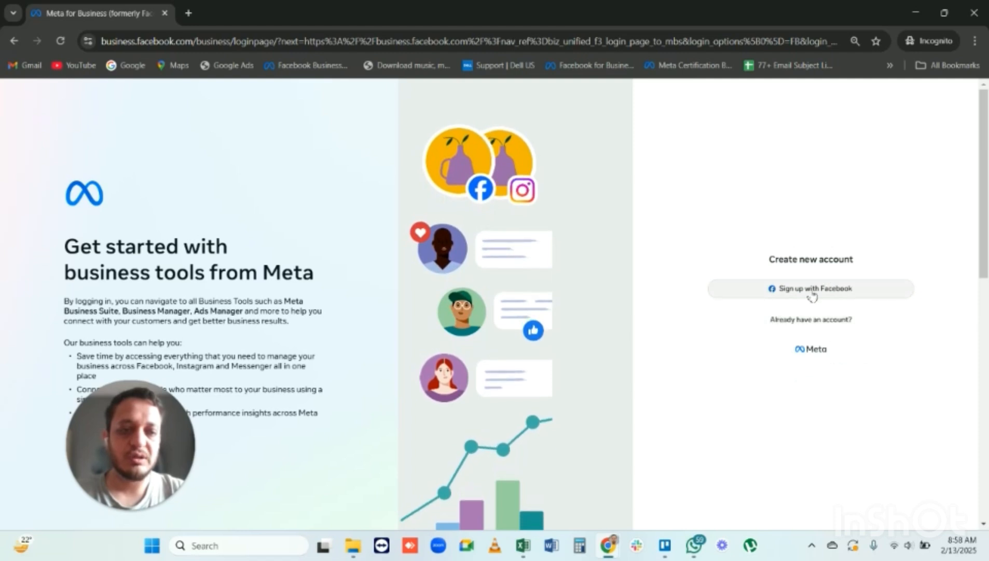
click(827, 293)
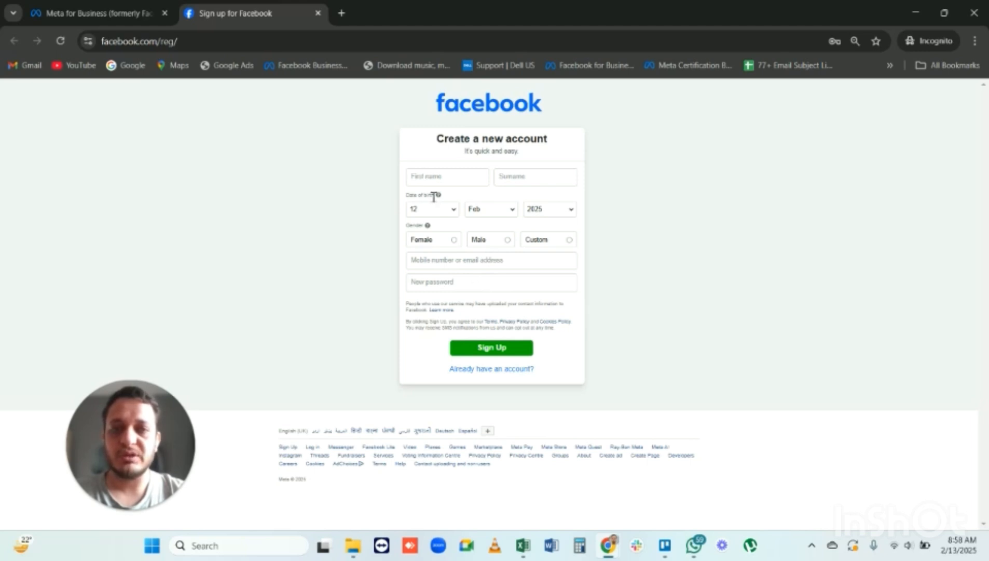
Return to the business tools page and log in with an existing Facebook account
click(150, 7)
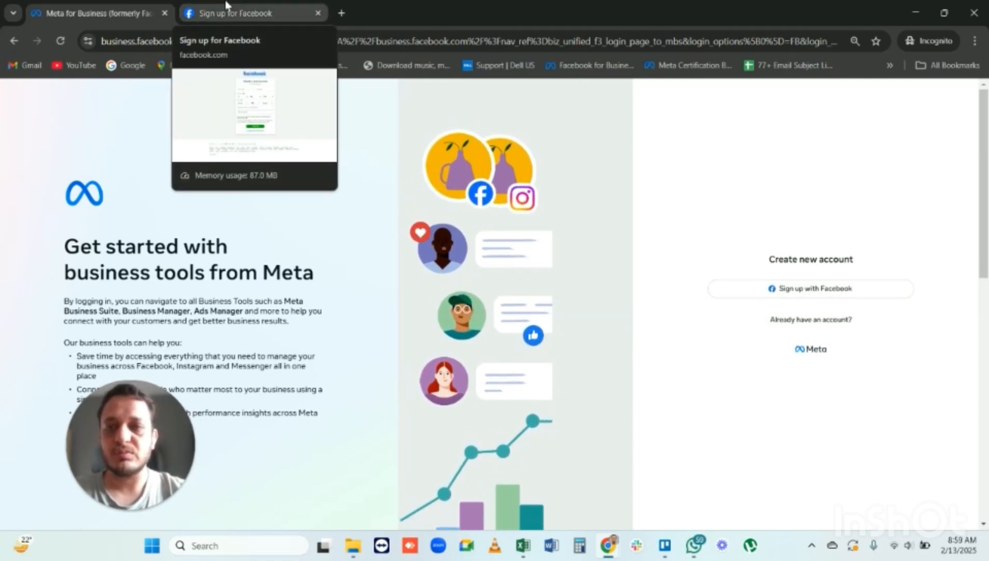
click(819, 321)
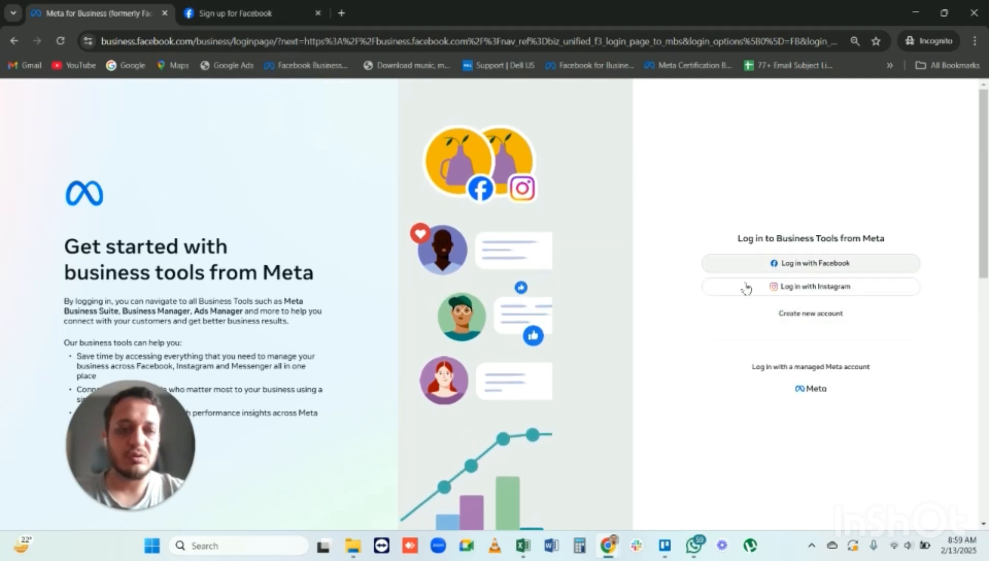
click(803, 264)
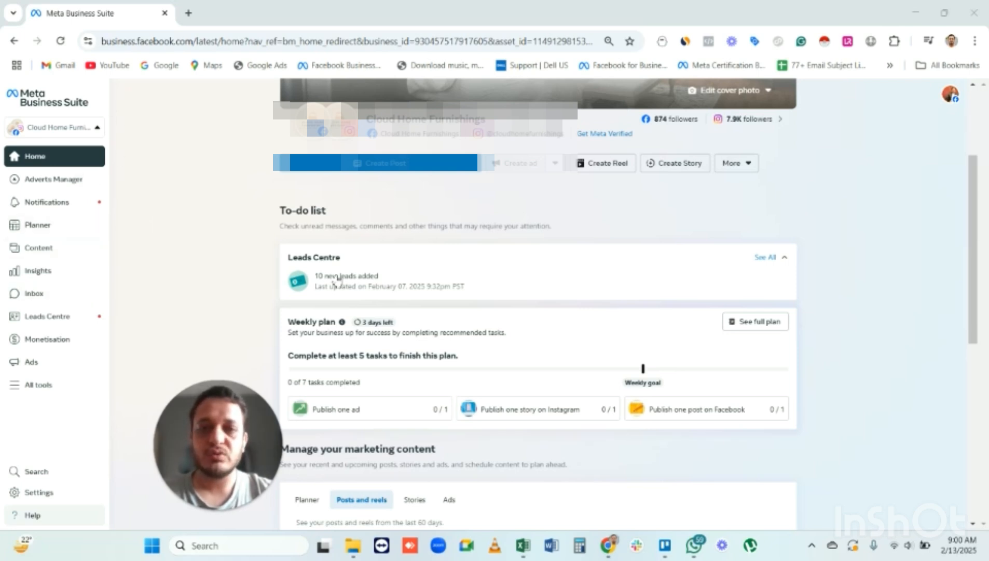
Examine the business home page, including its to-do list, weekly plan and marketing content
scroll(337, 280, up, 3)
scroll(337, 281, down, 4)
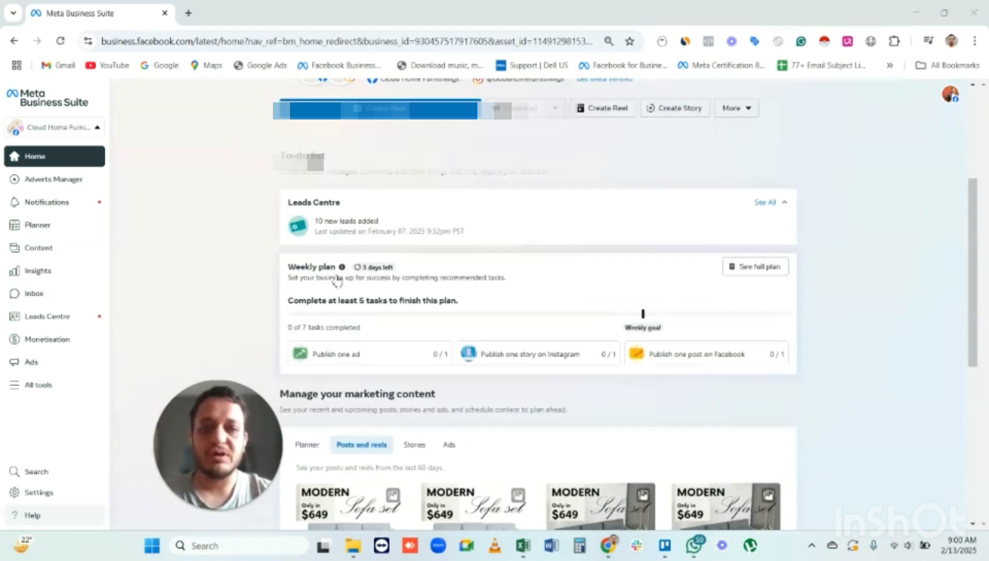
scroll(338, 279, up, 1)
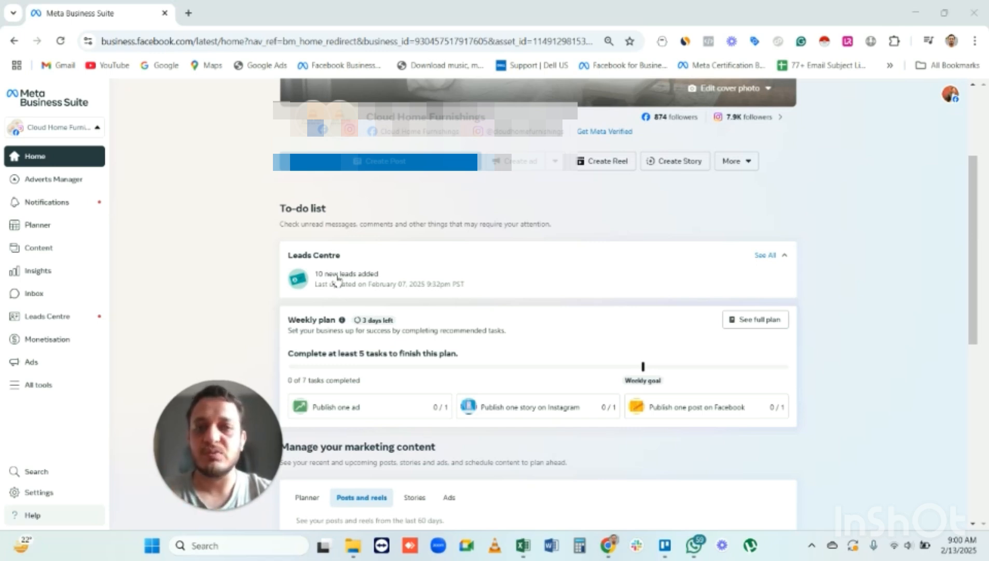
mouse_move(420, 131)
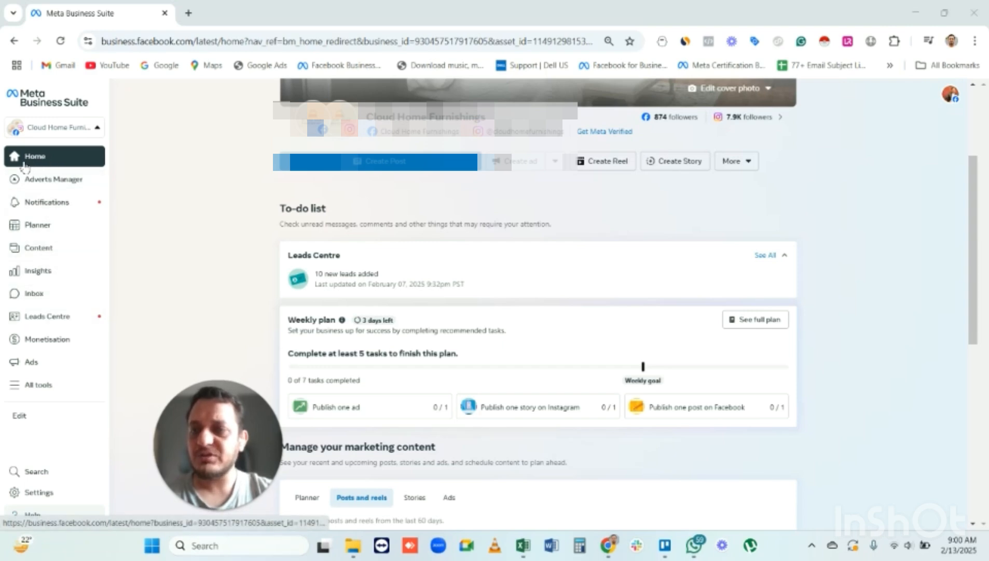
scroll(468, 321, down, 3)
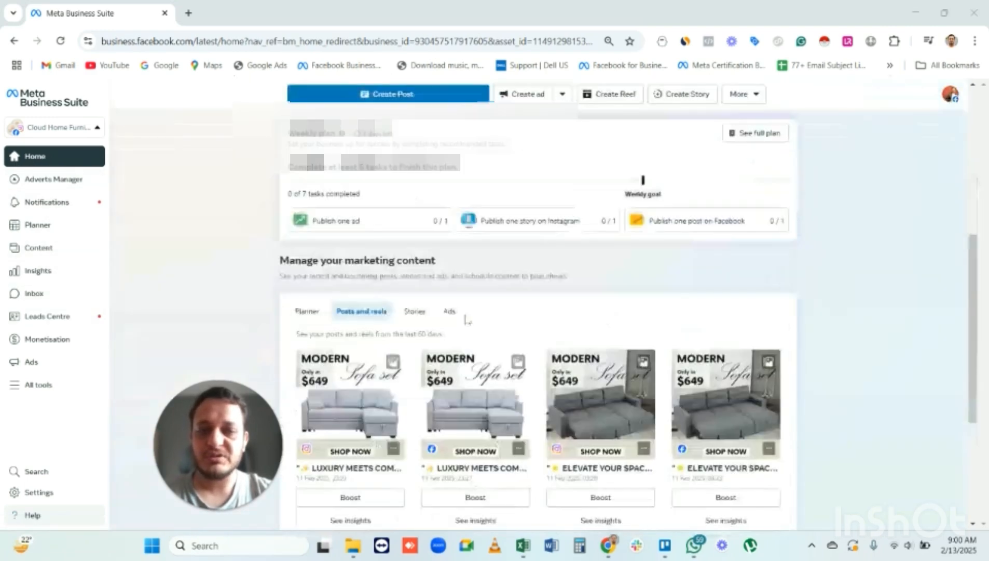
scroll(467, 321, up, 4)
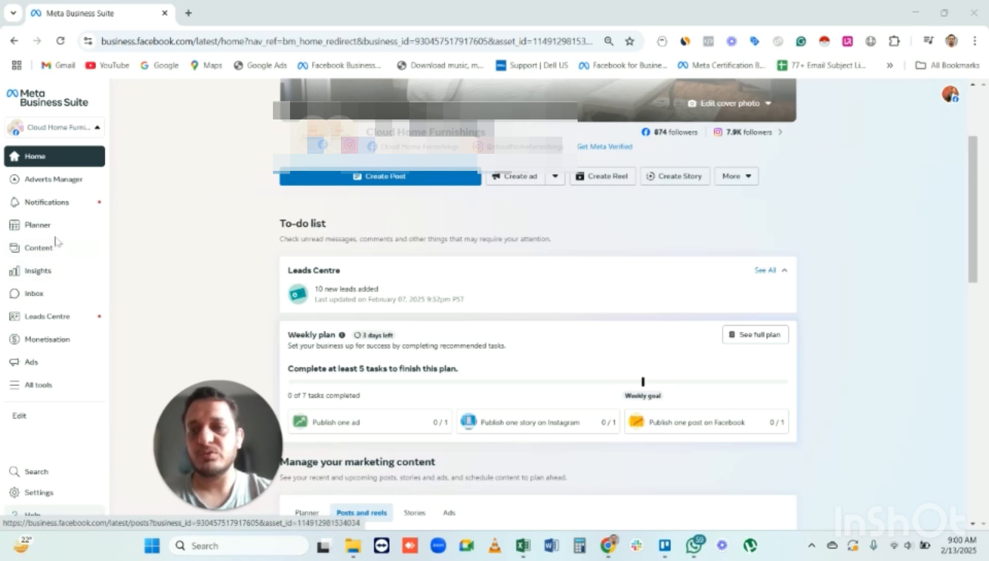
Open the Planner to view the week's content calendar
click(35, 229)
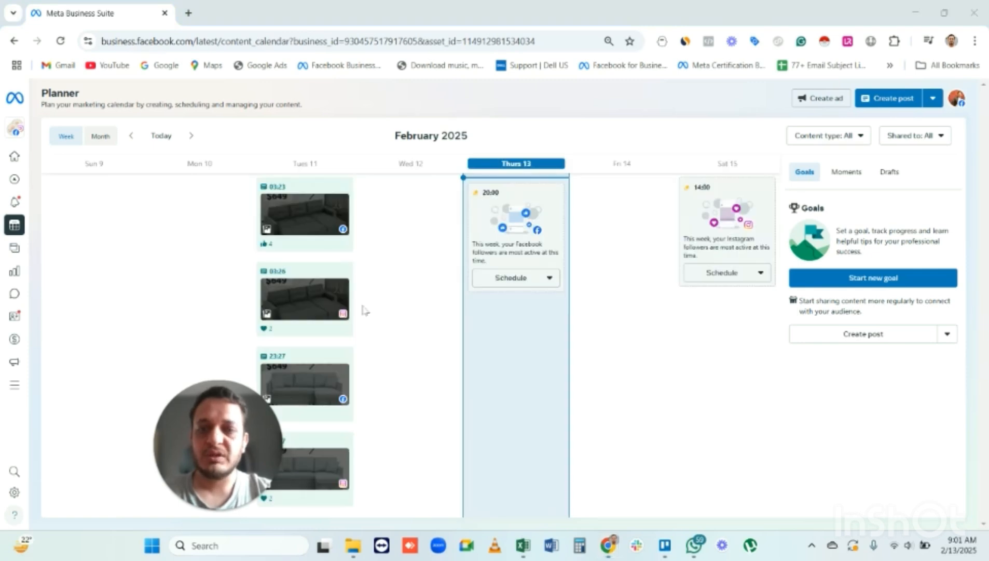
mouse_move(28, 234)
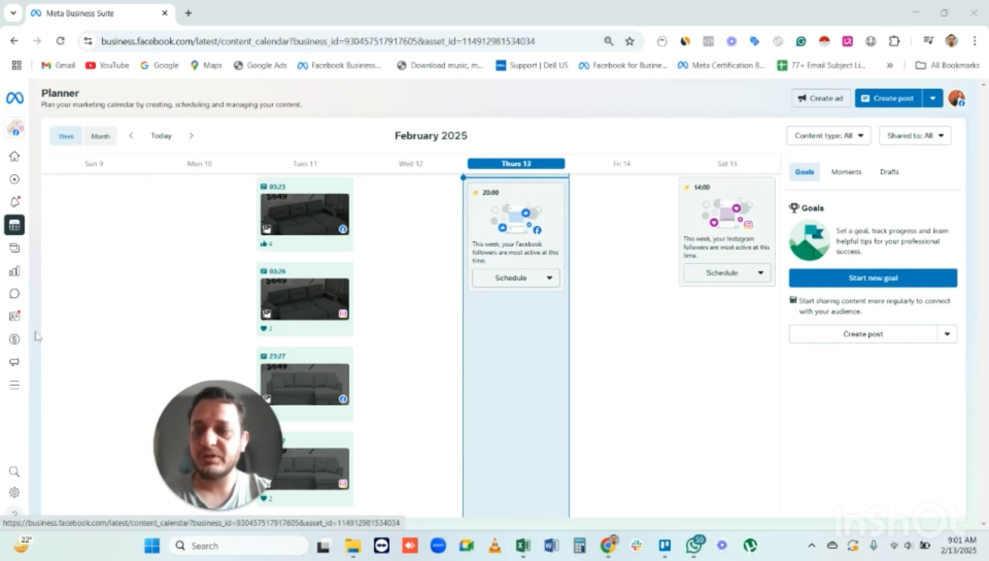
Open the Brandflix business portfolio settings and look over the available settings sections
mouse_move(14, 508)
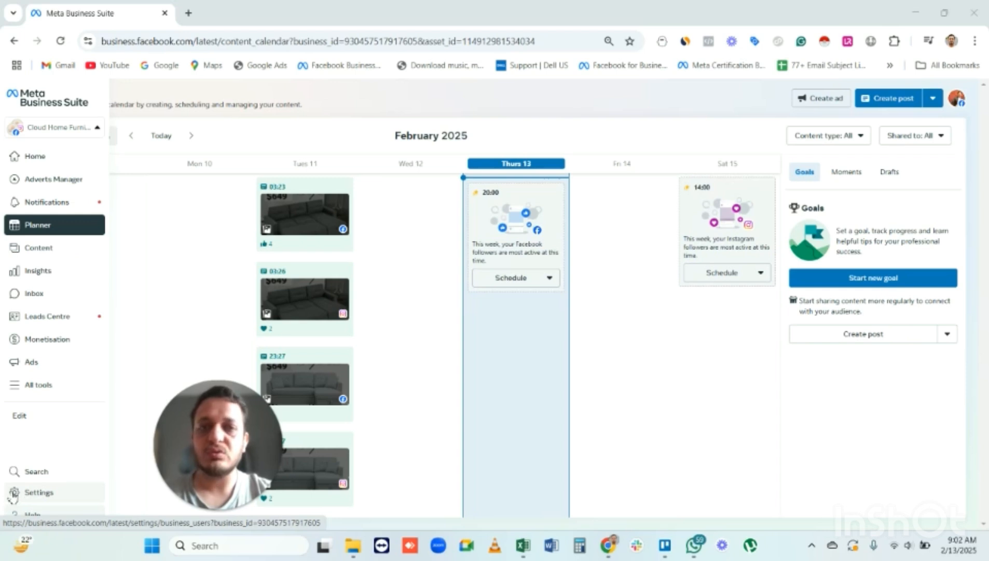
click(14, 493)
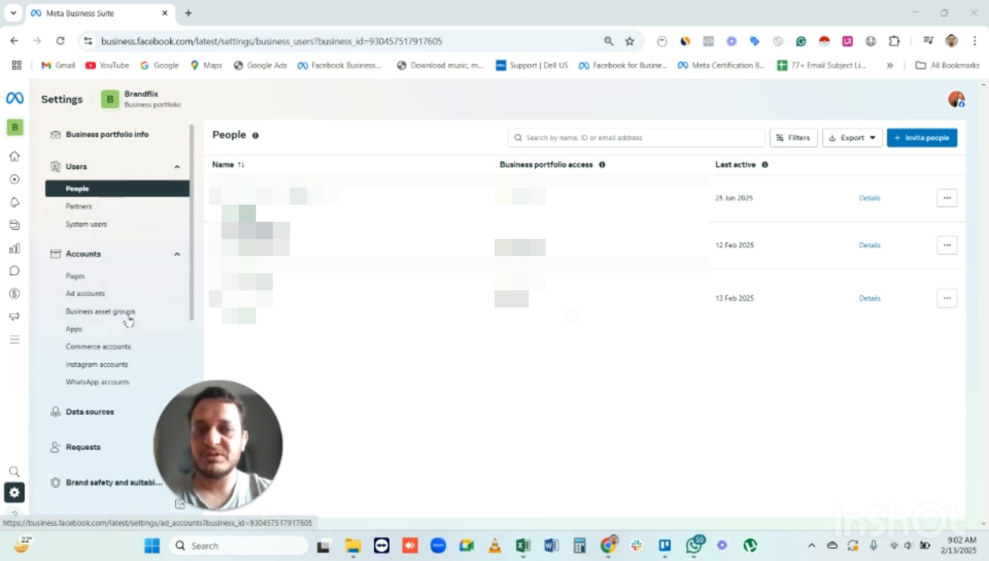
scroll(139, 259, down, 3)
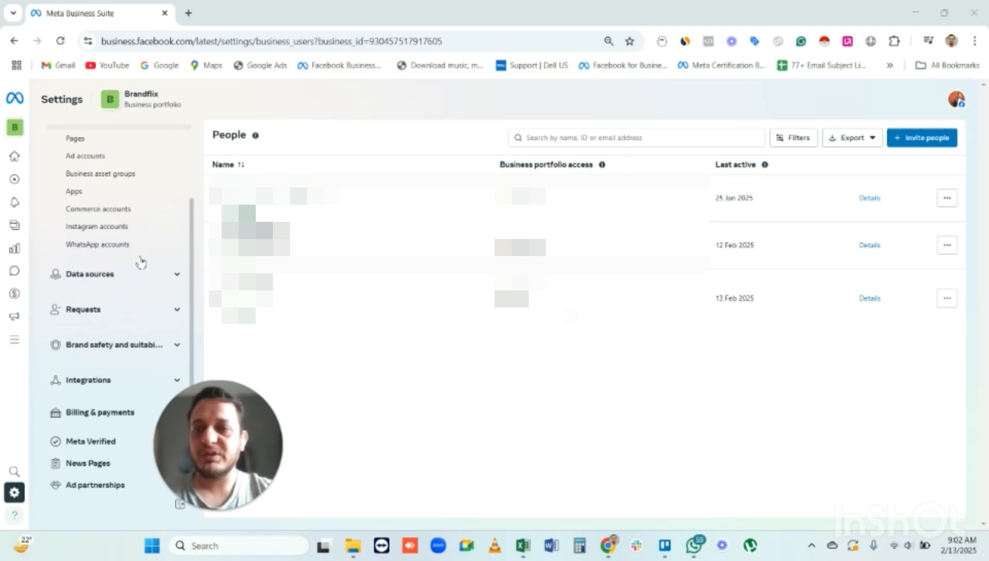
scroll(141, 262, up, 3)
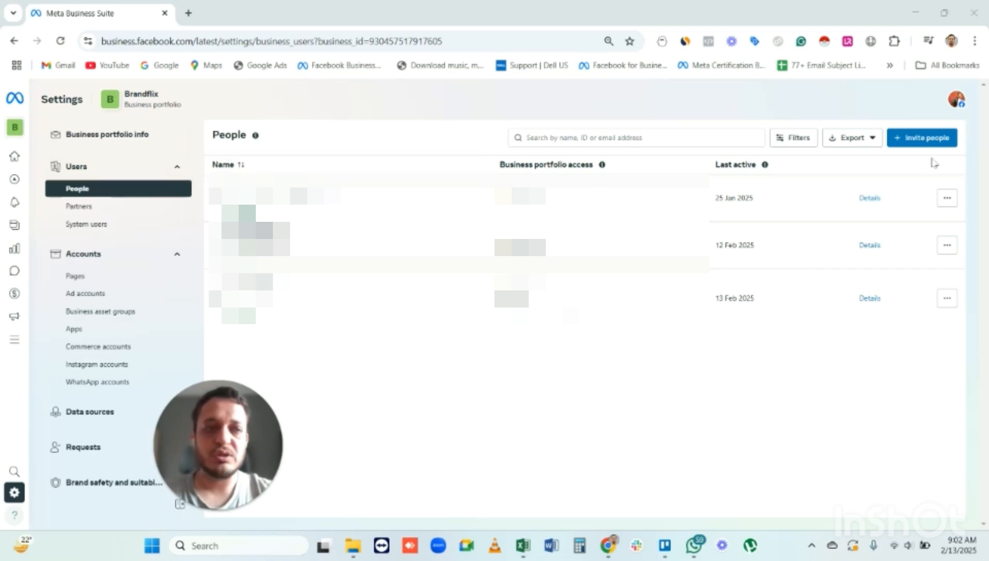
Open the form for inviting people to the business portfolio and close it without sending an invitation
click(920, 144)
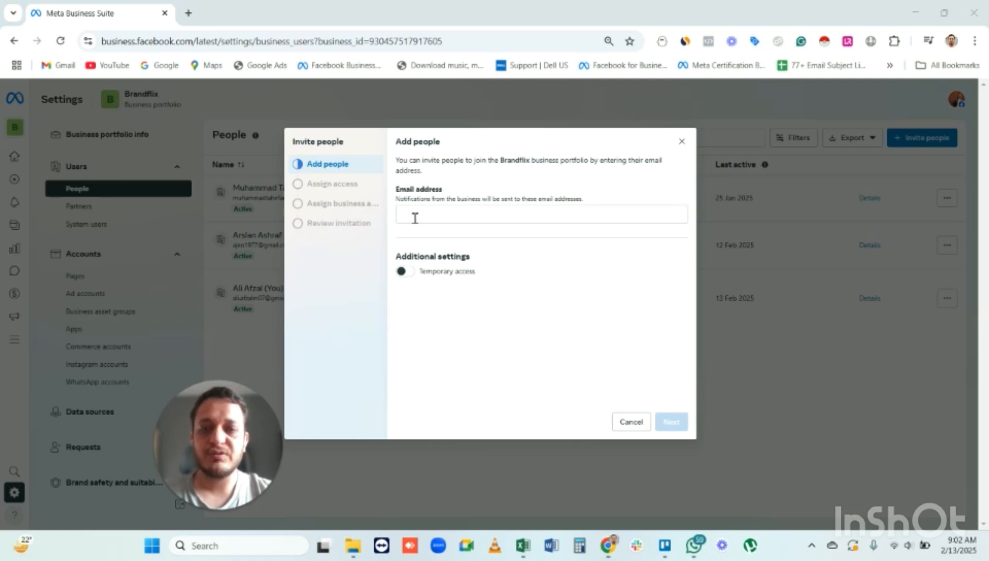
click(449, 213)
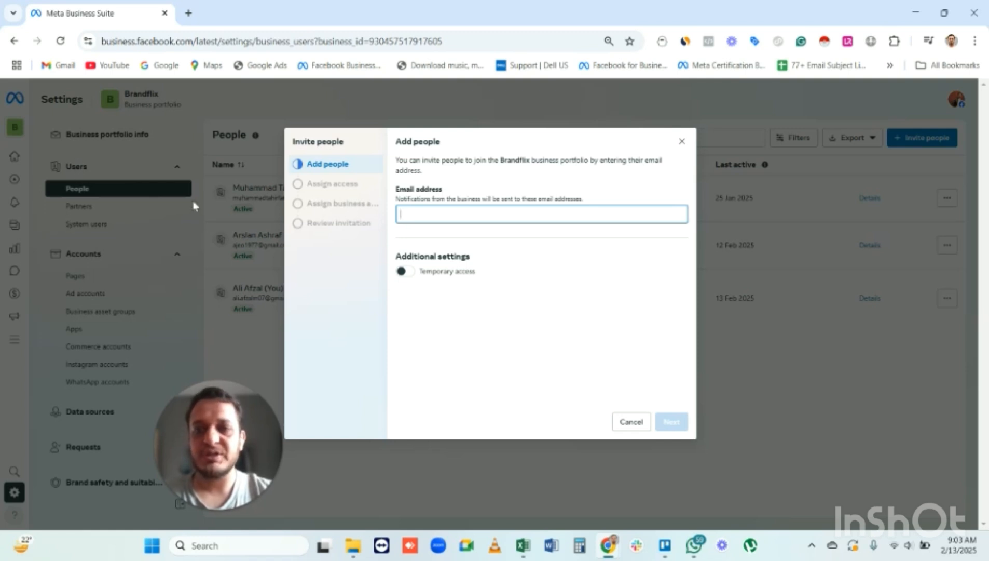
click(682, 141)
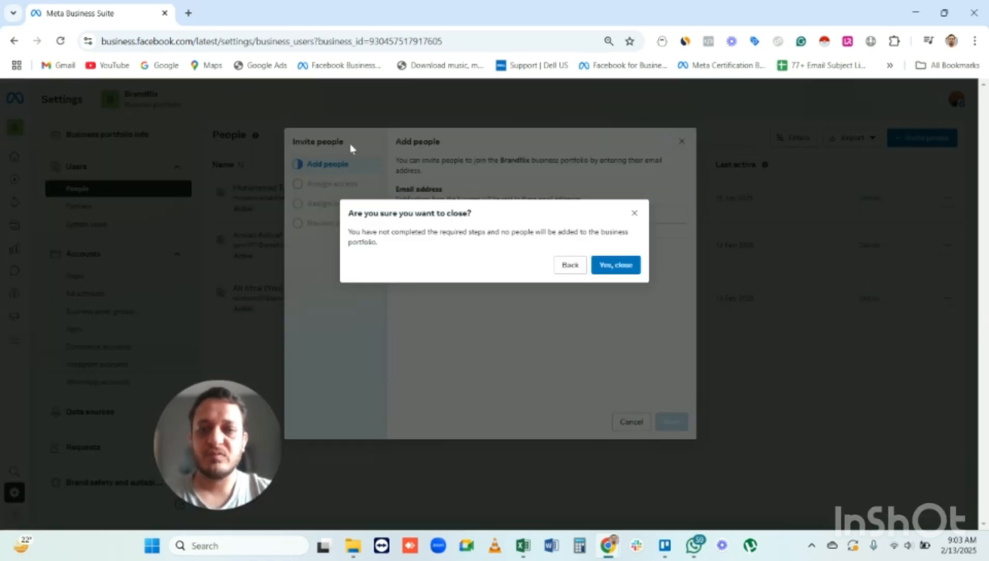
click(615, 269)
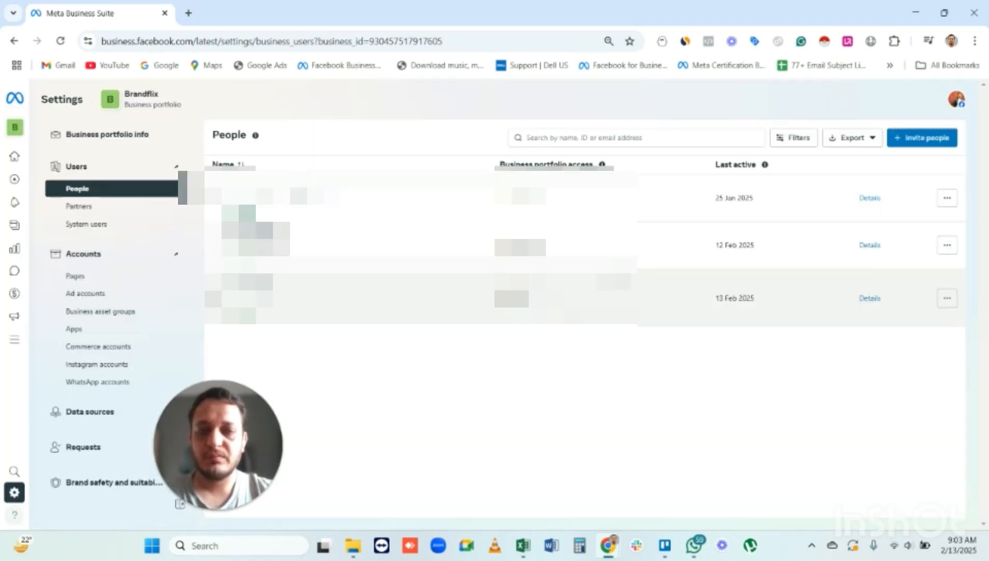
Under Partners, open the form for giving a partner access to your assets and close it without adding a partner
click(74, 206)
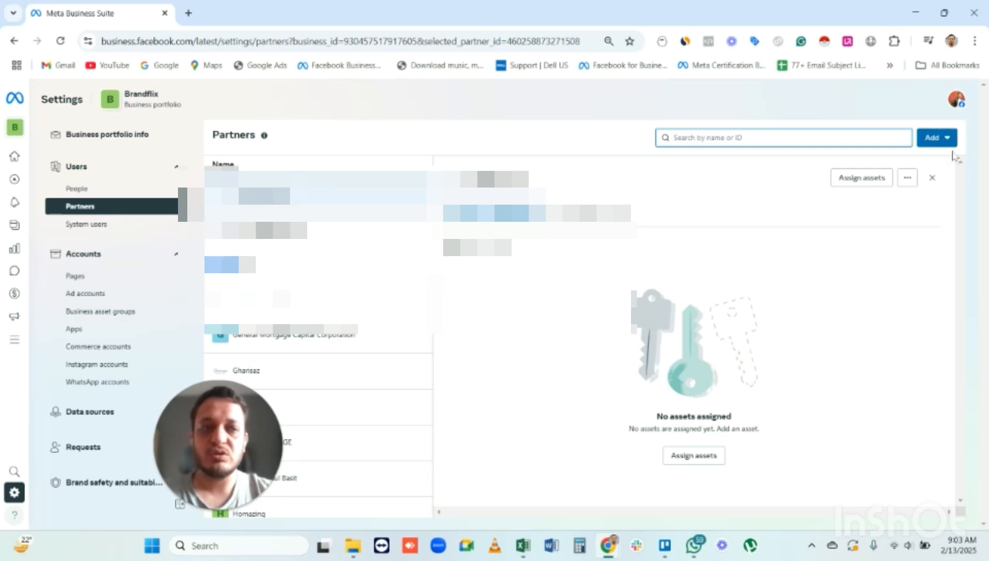
click(937, 137)
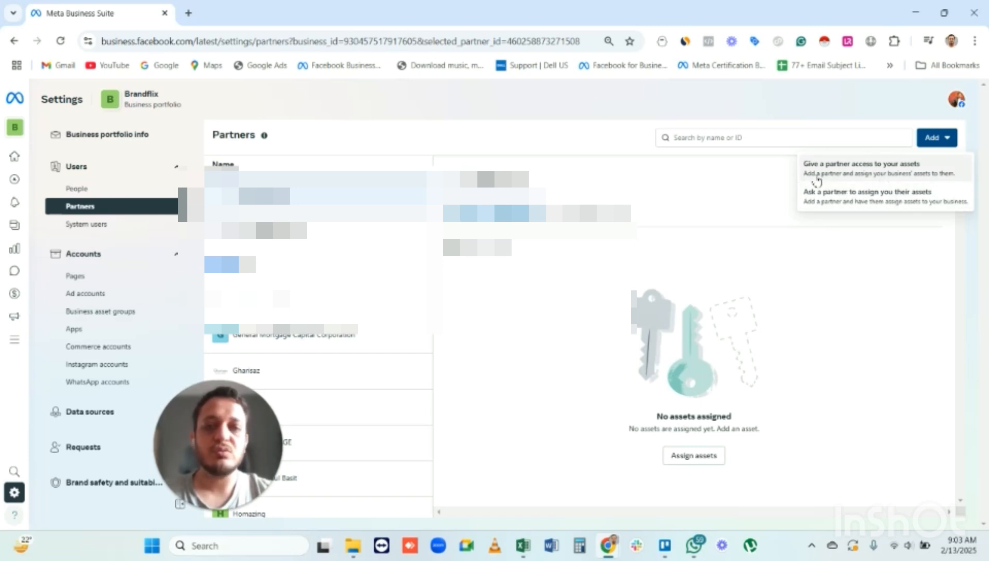
click(871, 175)
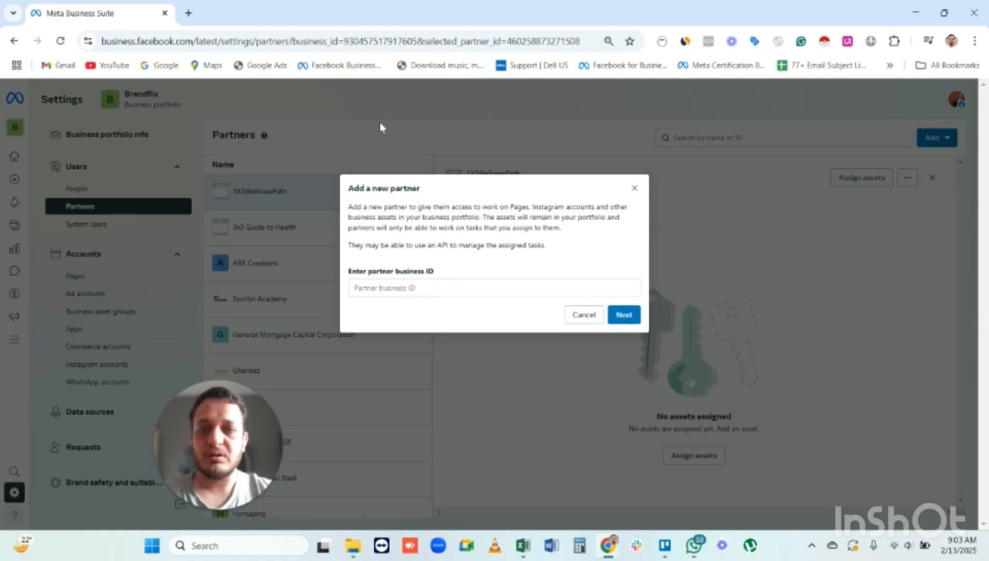
click(379, 291)
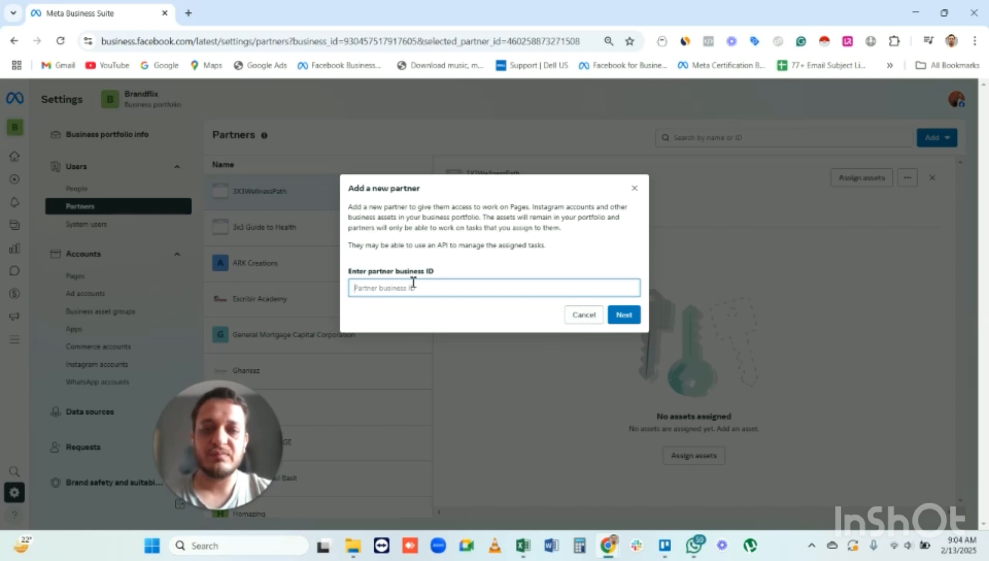
click(637, 191)
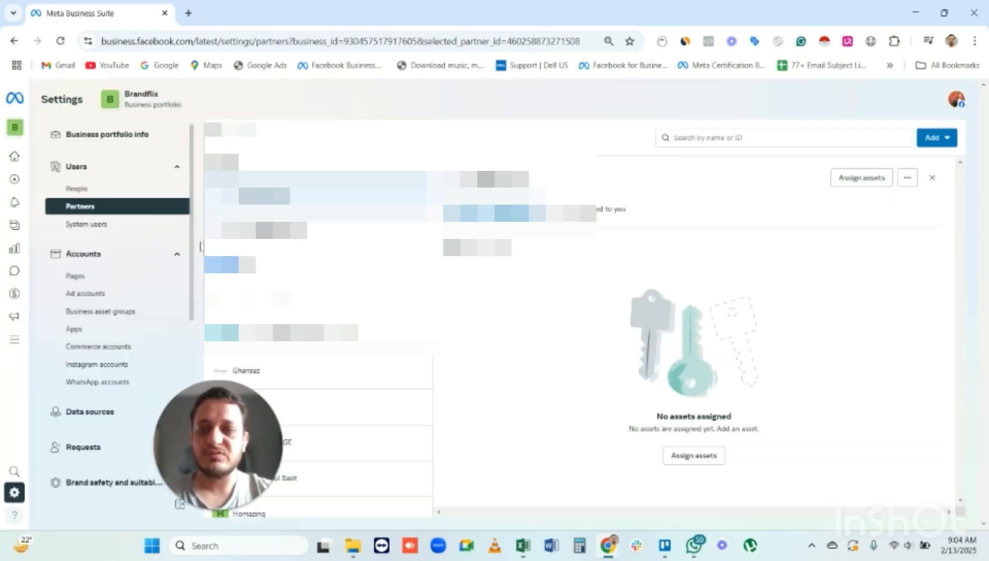
Under Pages, open the form for adding an existing Facebook Page and close it without submitting a Page
click(84, 279)
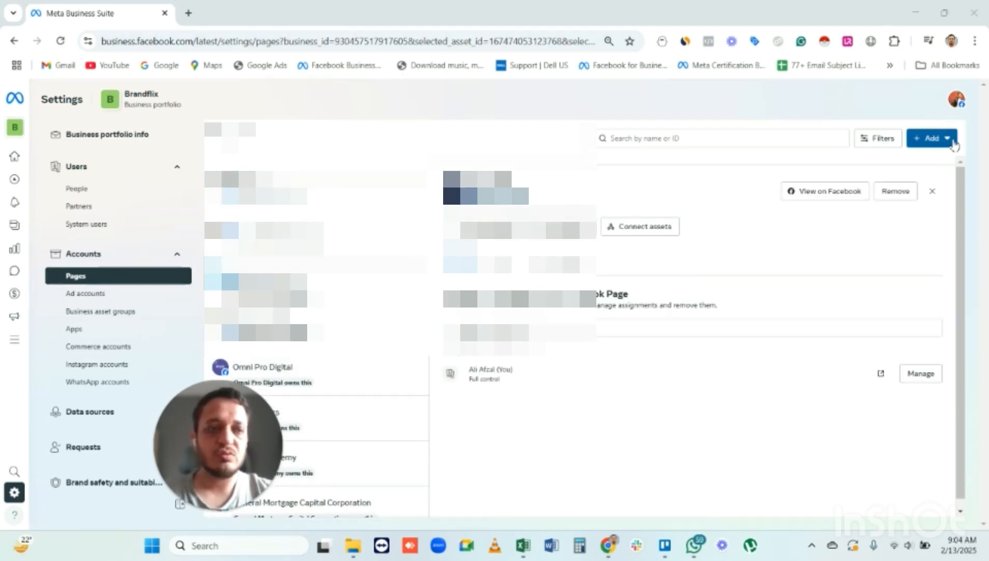
click(953, 143)
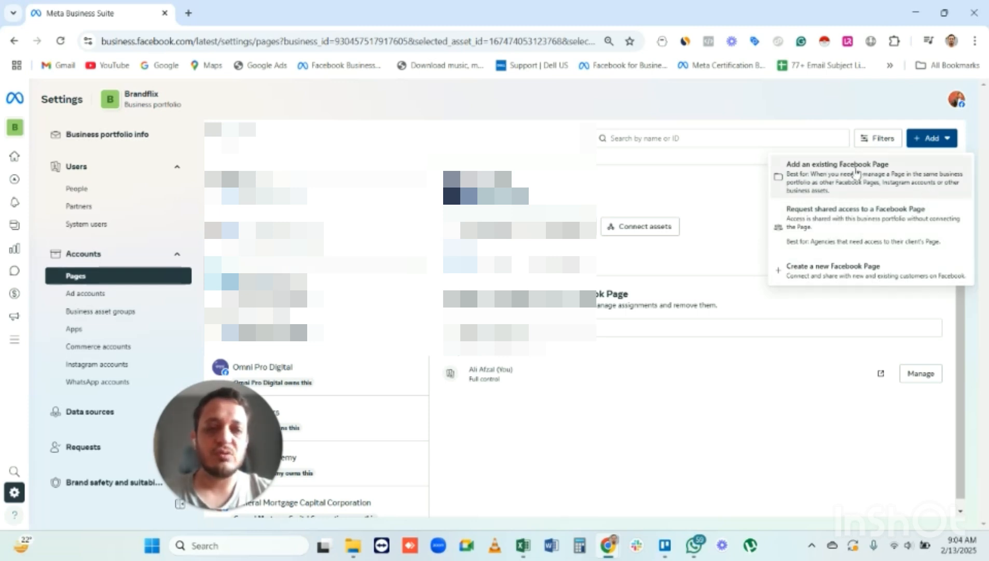
click(856, 173)
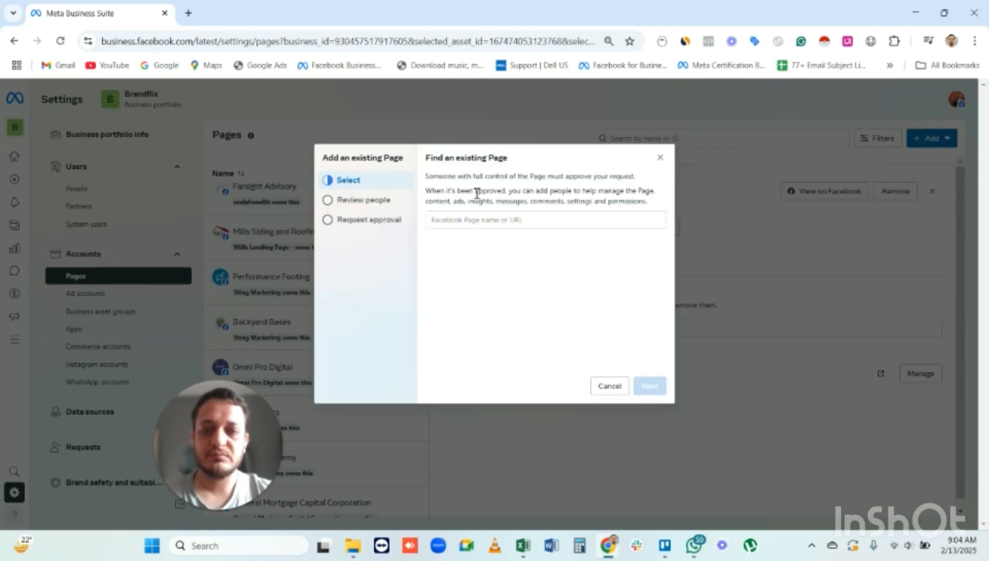
click(466, 223)
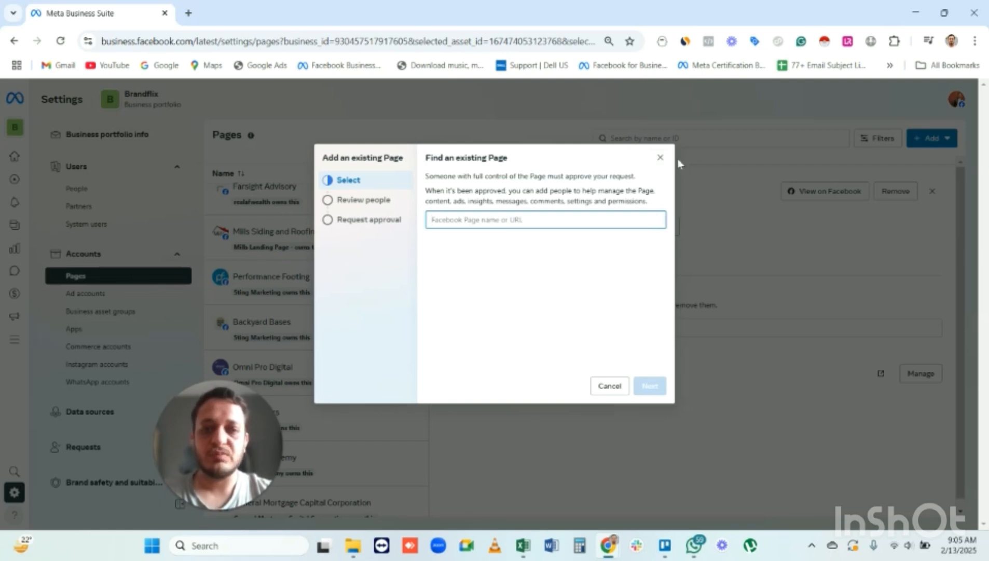
click(662, 159)
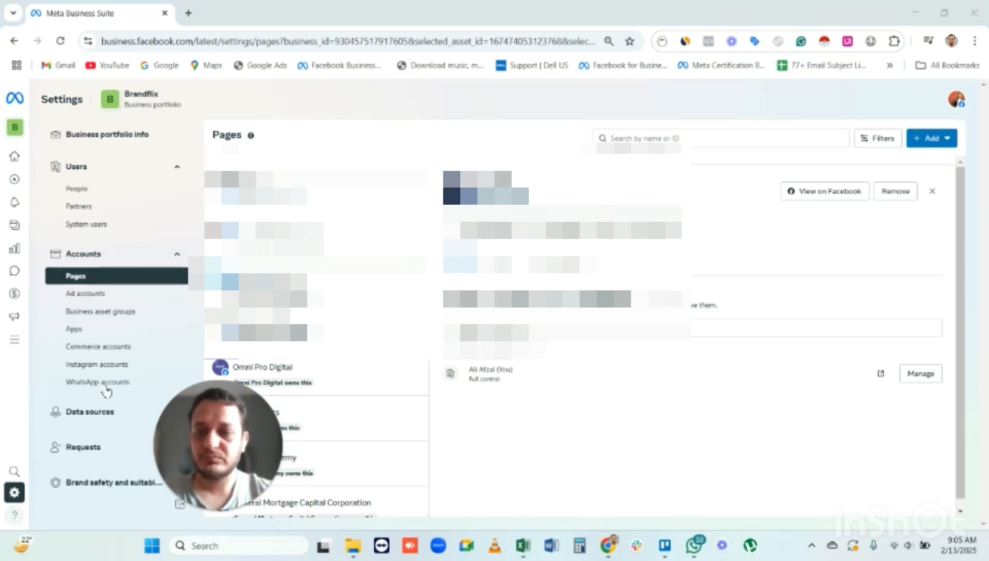
Under Ad accounts, start creating a new ad account and name it "jaspers account"
click(82, 295)
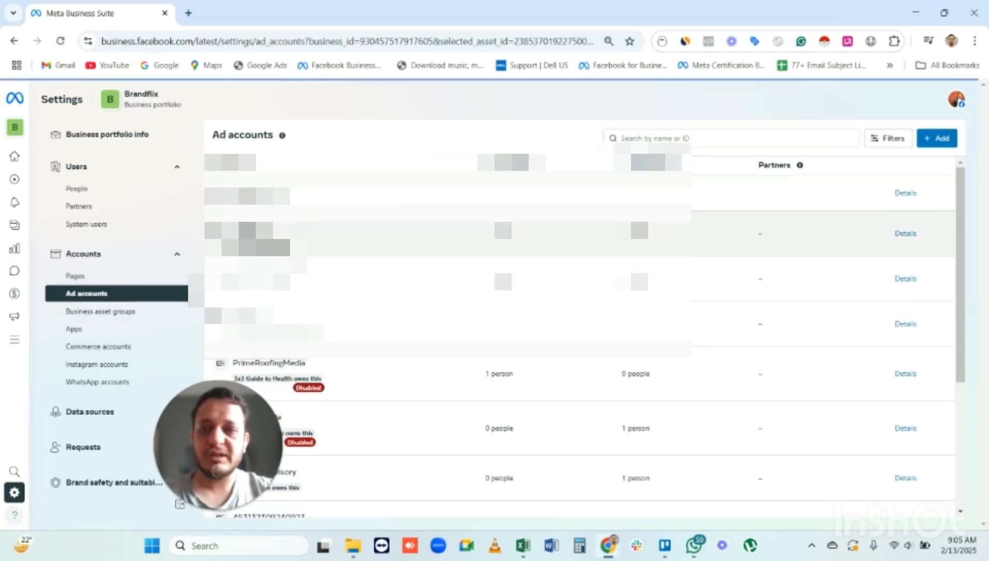
click(938, 138)
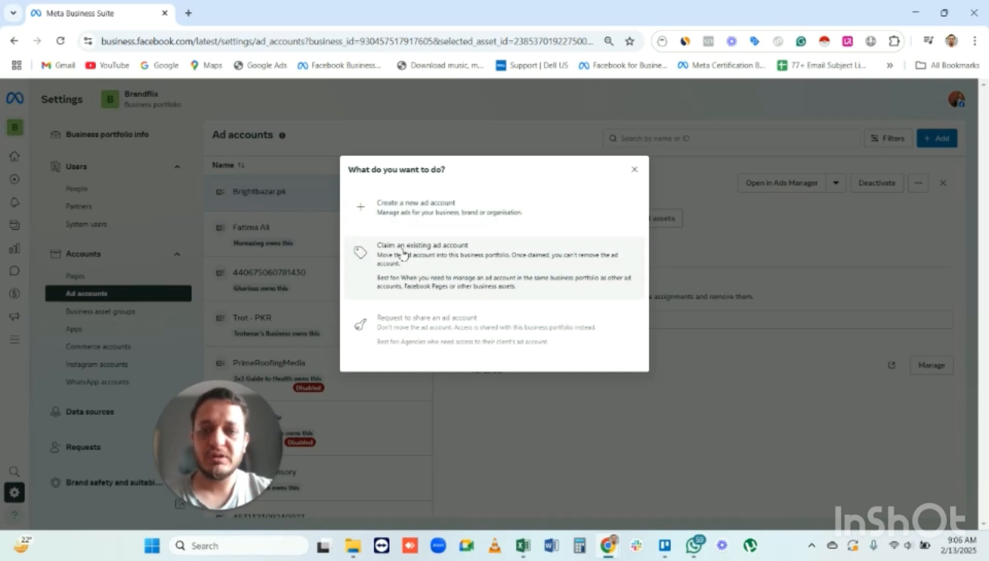
mouse_move(410, 336)
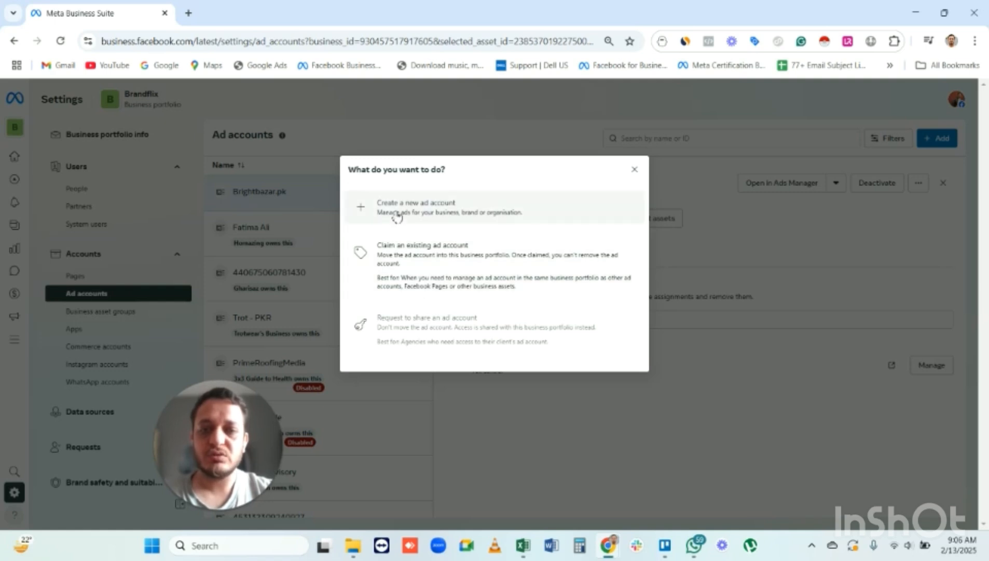
click(578, 209)
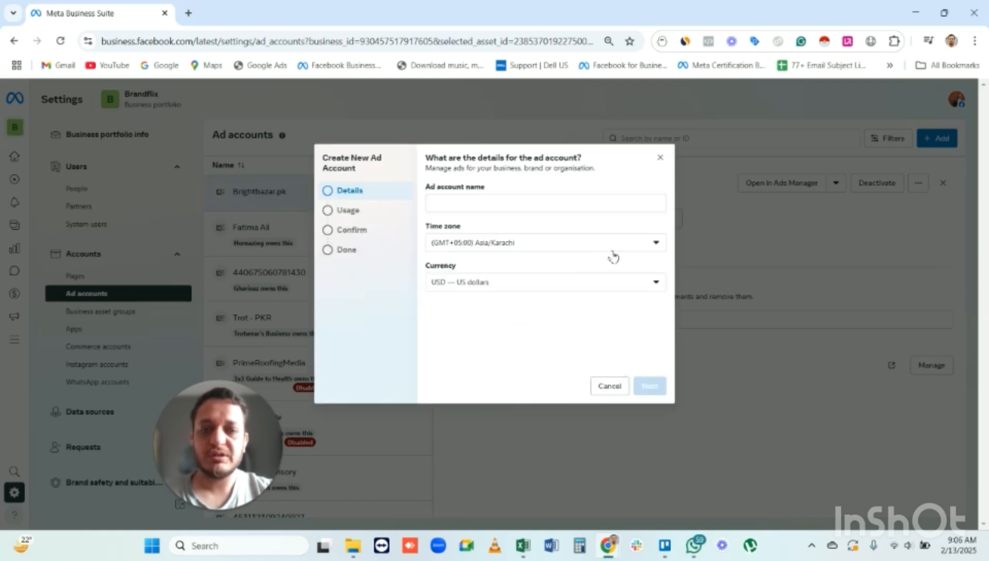
click(478, 207)
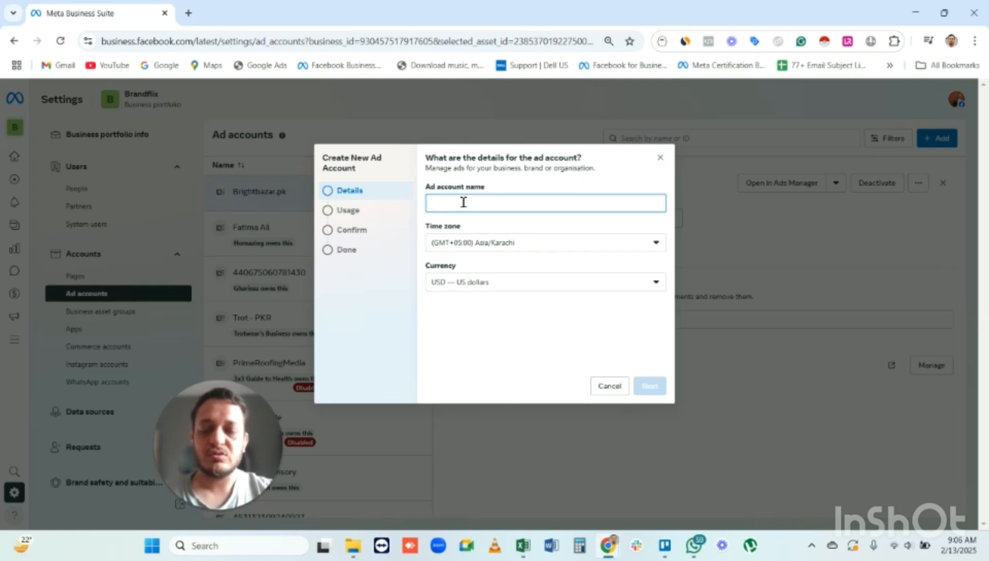
text(i)
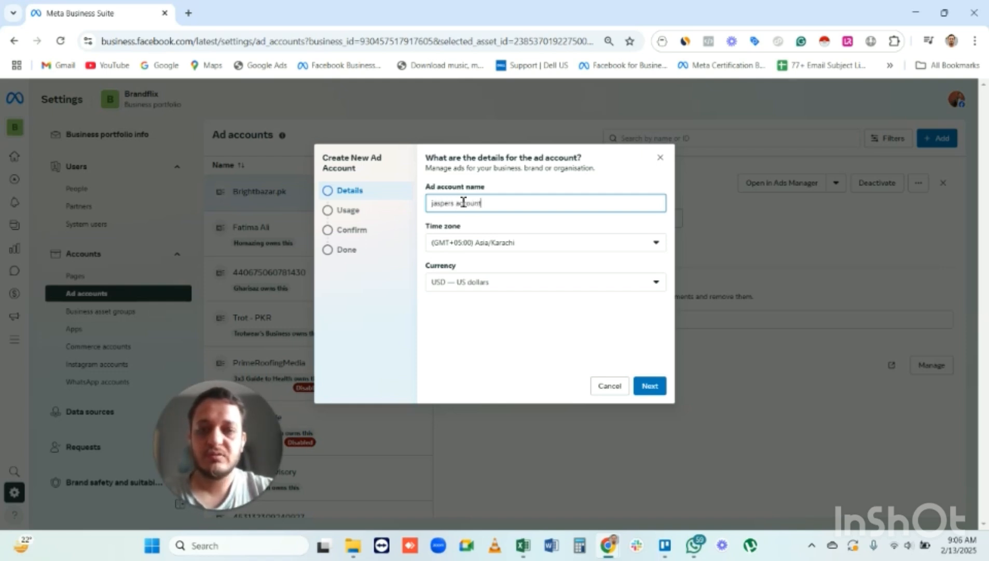
Browse the time zone options for the new ad account and close the form without creating the account
click(486, 243)
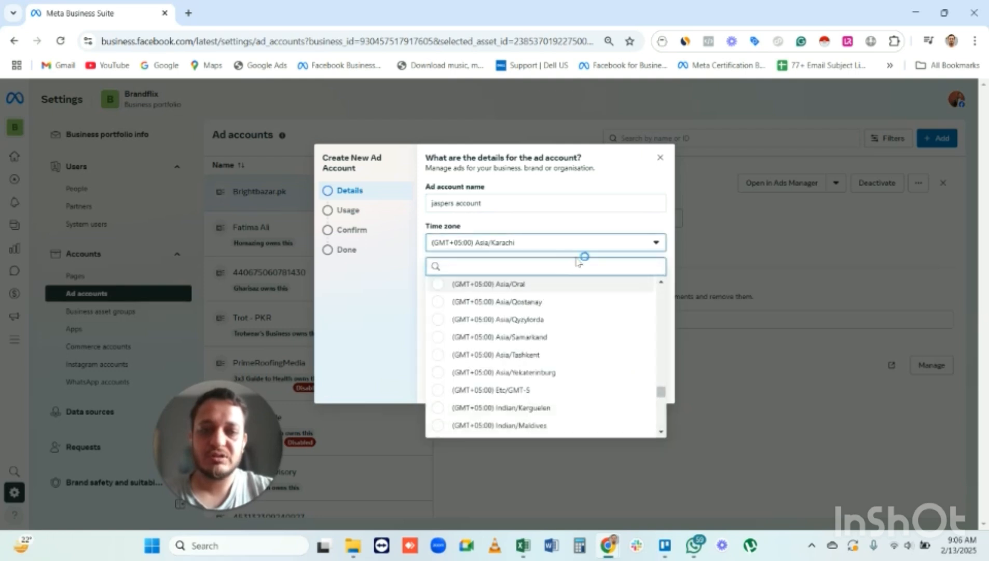
scroll(551, 327, down, 3)
scroll(566, 346, down, 5)
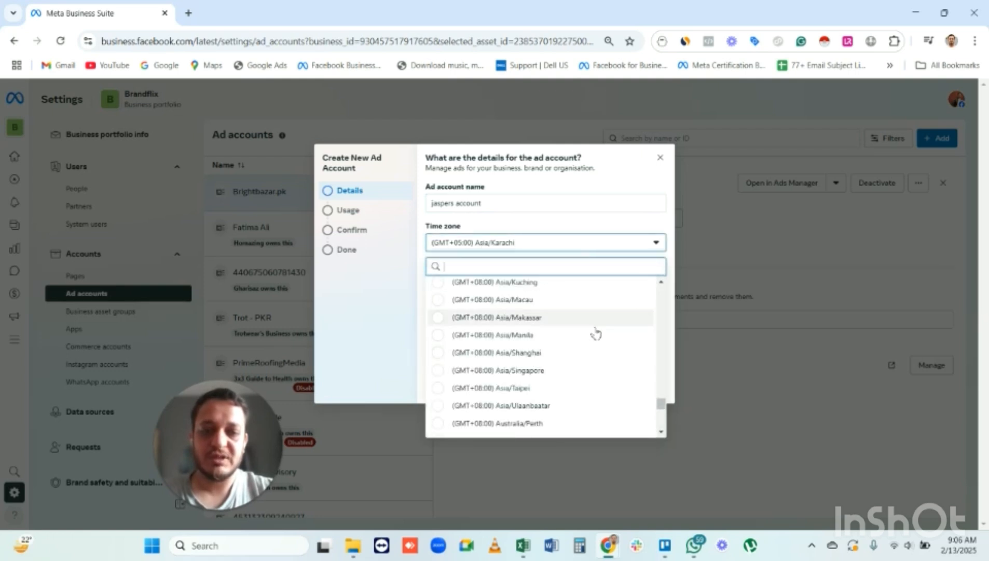
scroll(597, 333, down, 6)
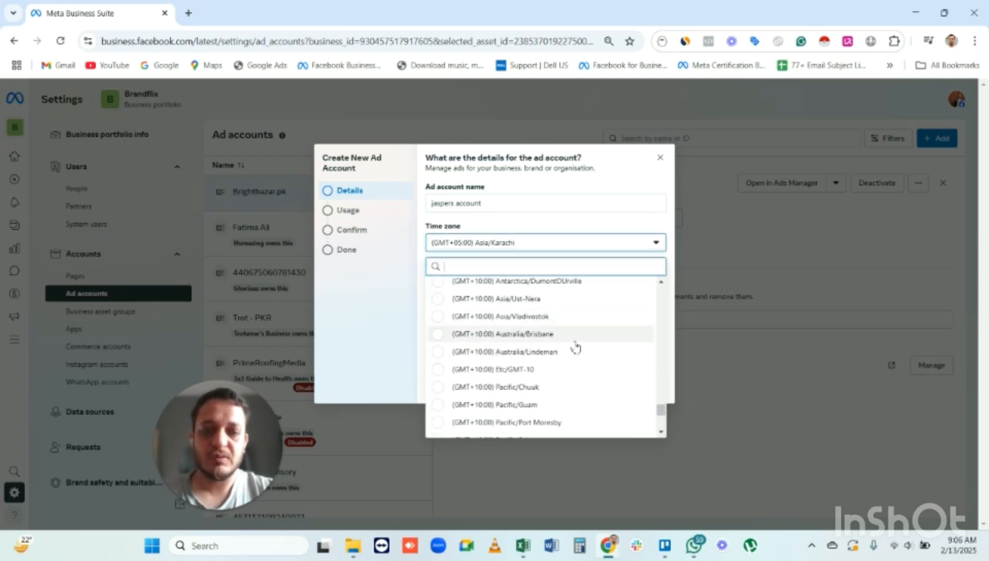
key(Escape)
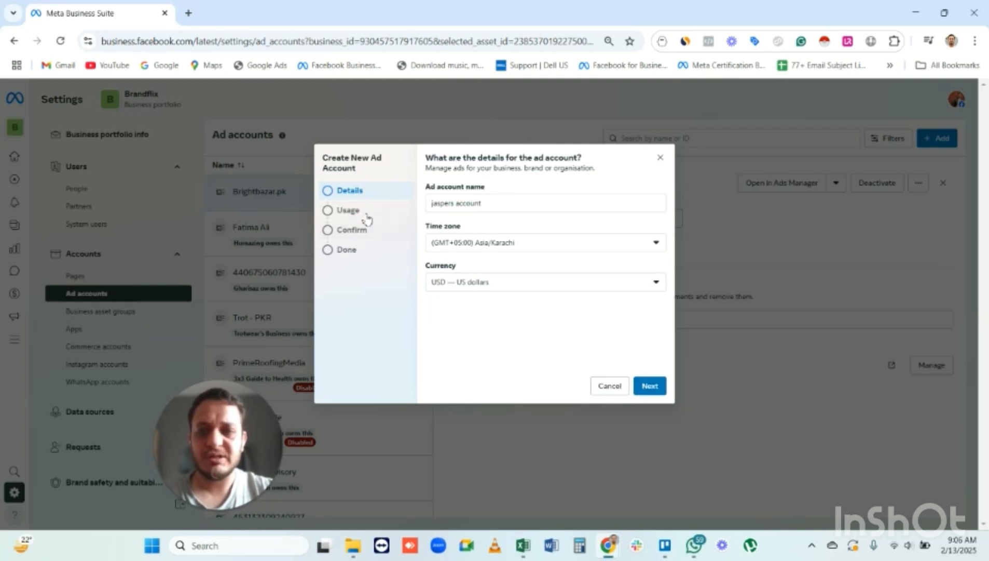
click(661, 158)
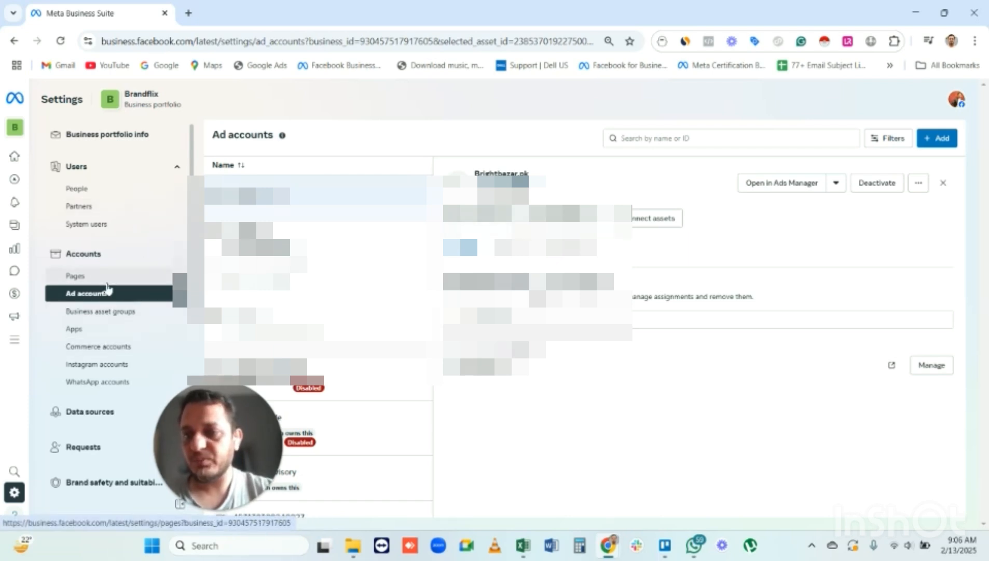
Under Instagram accounts, start claiming an Instagram account, agree to the terms and policies, and proceed to the Instagram login
click(115, 368)
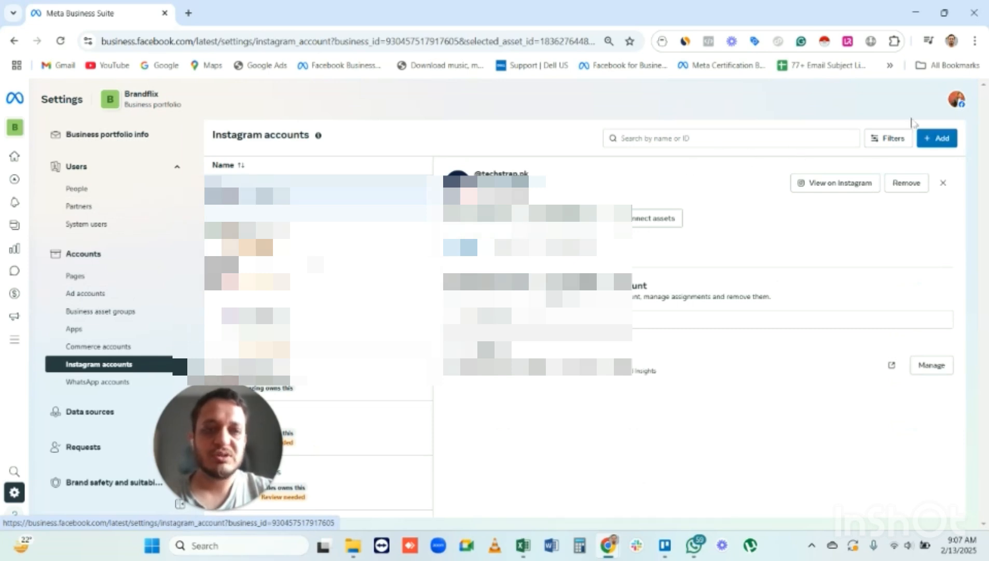
click(951, 139)
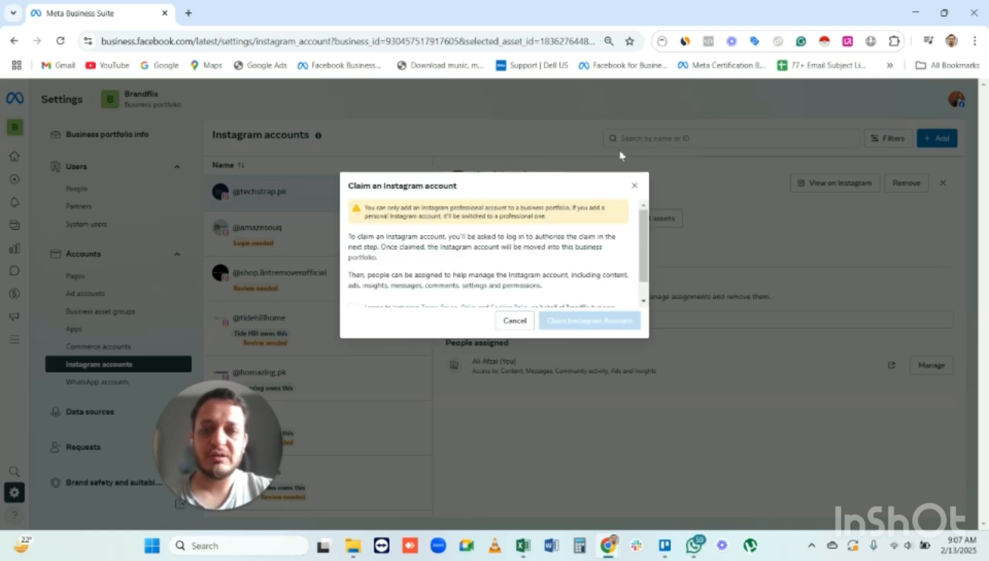
scroll(514, 227, down, 1)
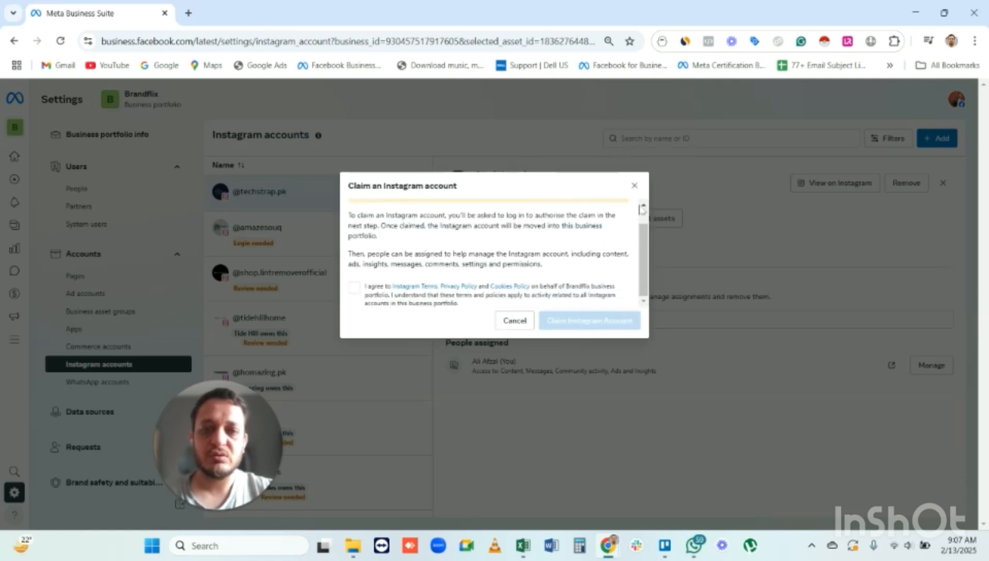
click(355, 289)
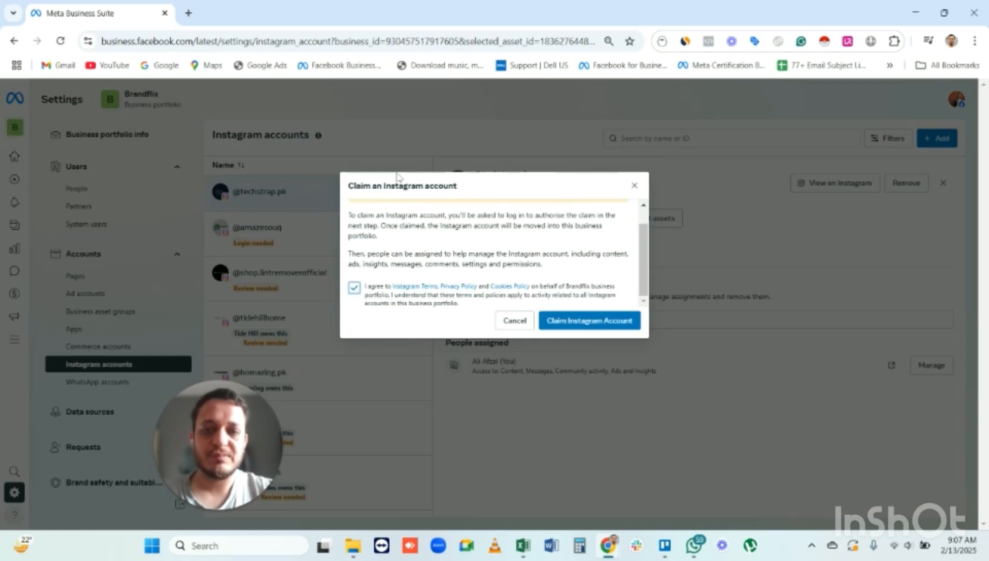
scroll(414, 231, up, 1)
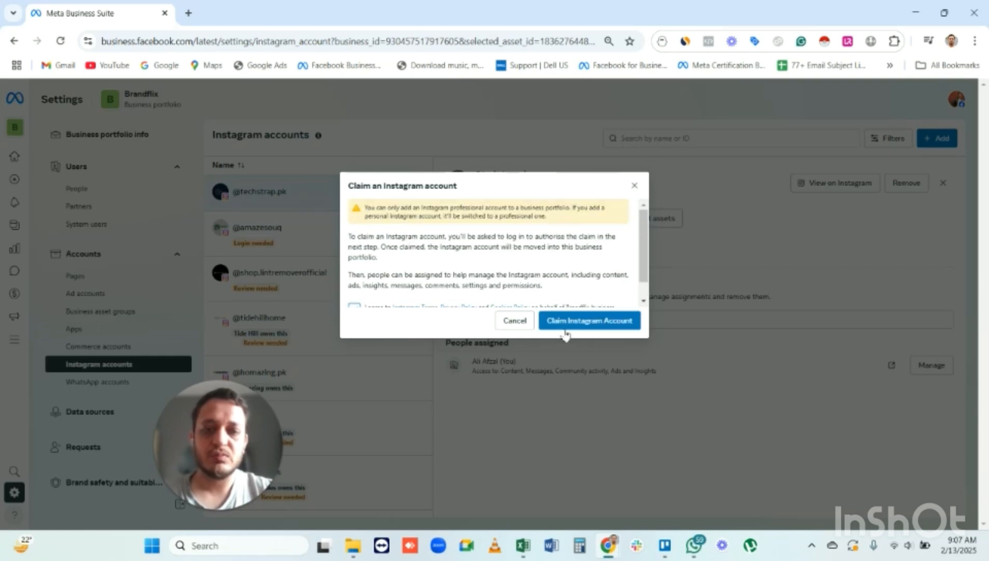
click(592, 324)
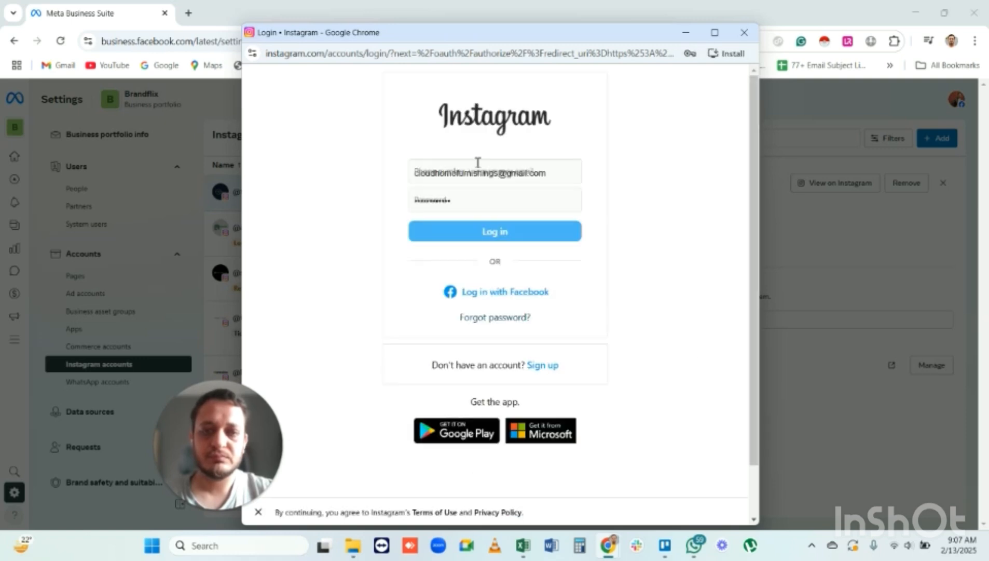
Look at the Instagram login fields, and close the login window and claim dialog without claiming an account
click(457, 171)
triple_click(446, 174)
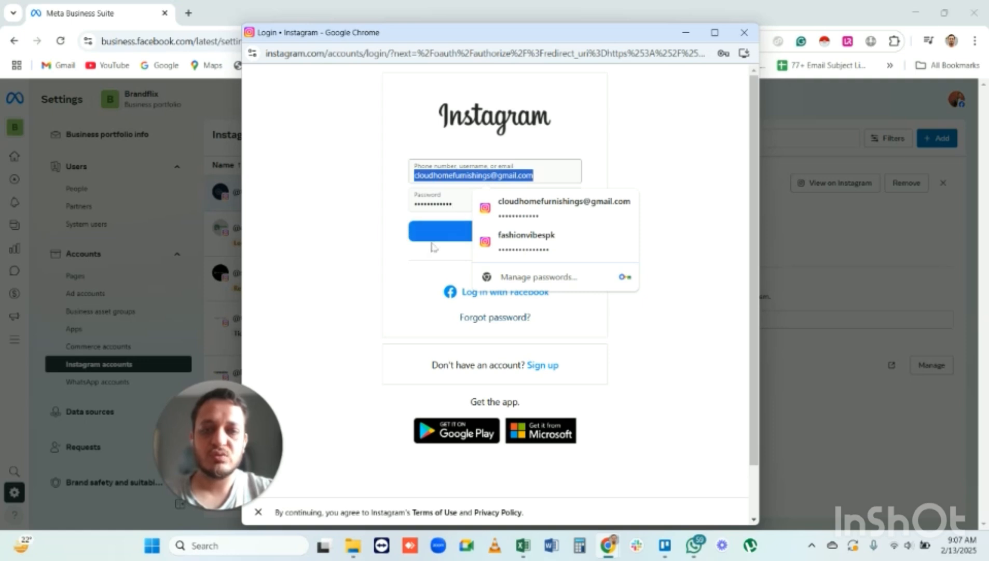
click(744, 32)
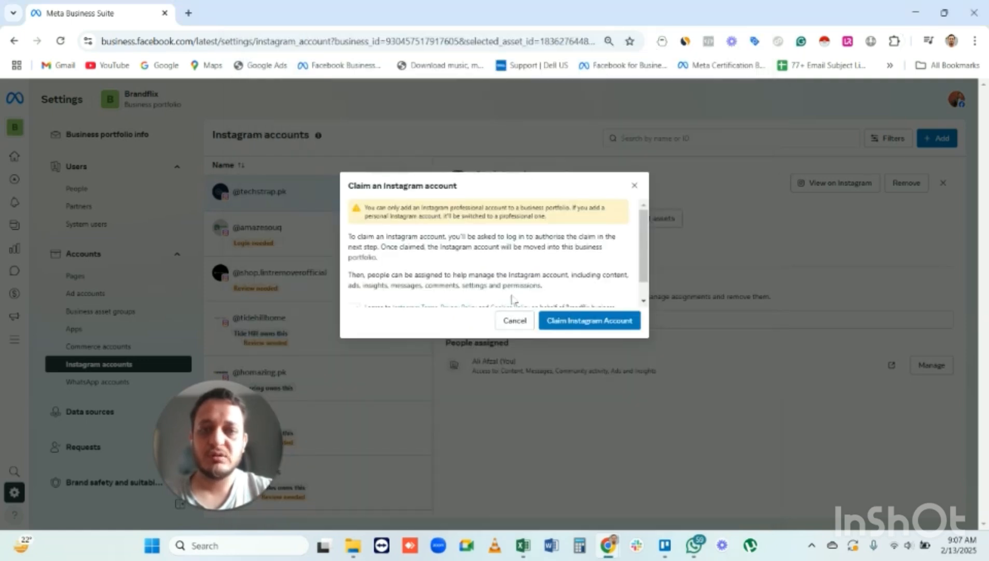
click(634, 186)
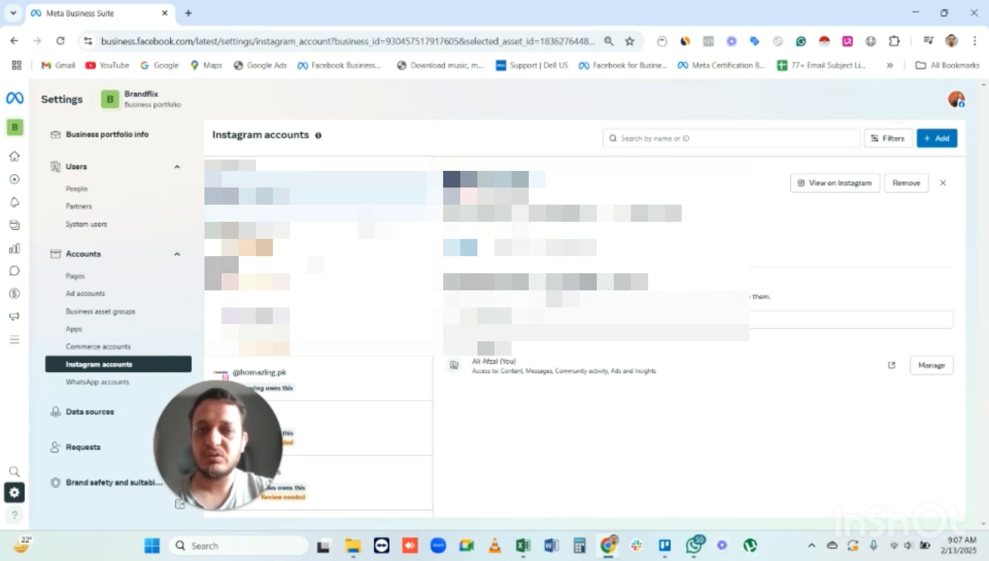
Expand the Data sources settings and view the Catalogues and Pixels sections
scroll(147, 217, down, 3)
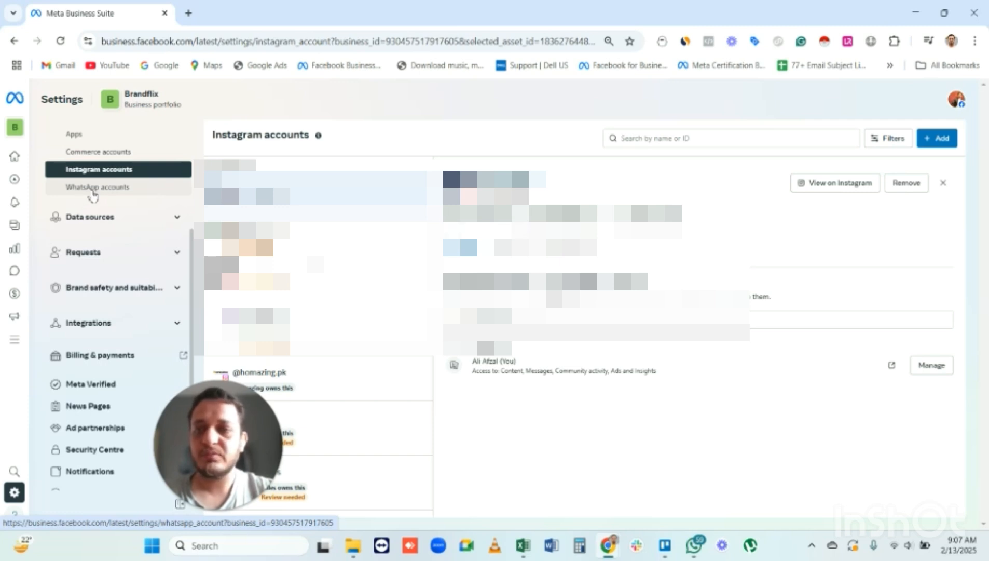
scroll(121, 229, up, 3)
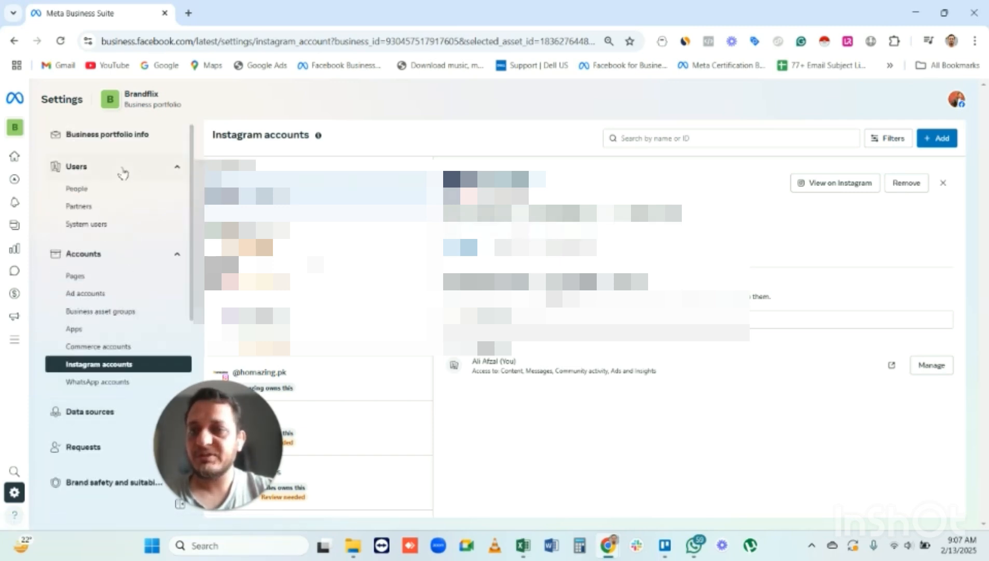
scroll(109, 187, down, 2)
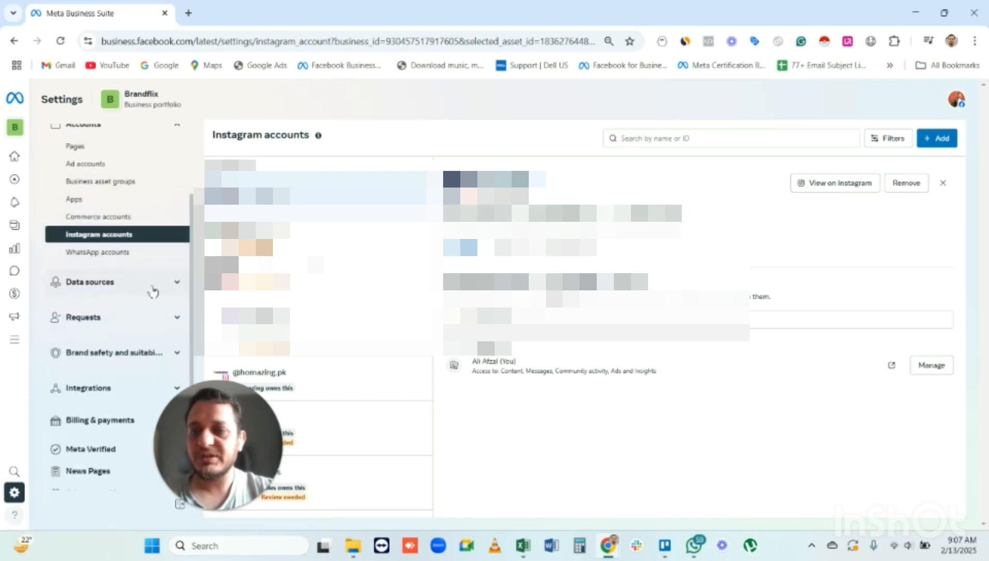
click(153, 289)
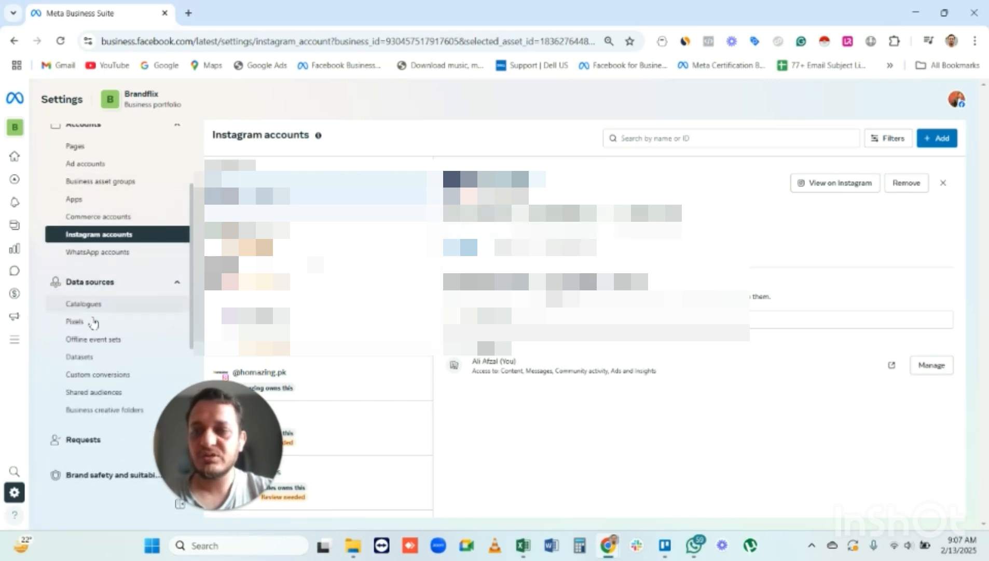
click(98, 310)
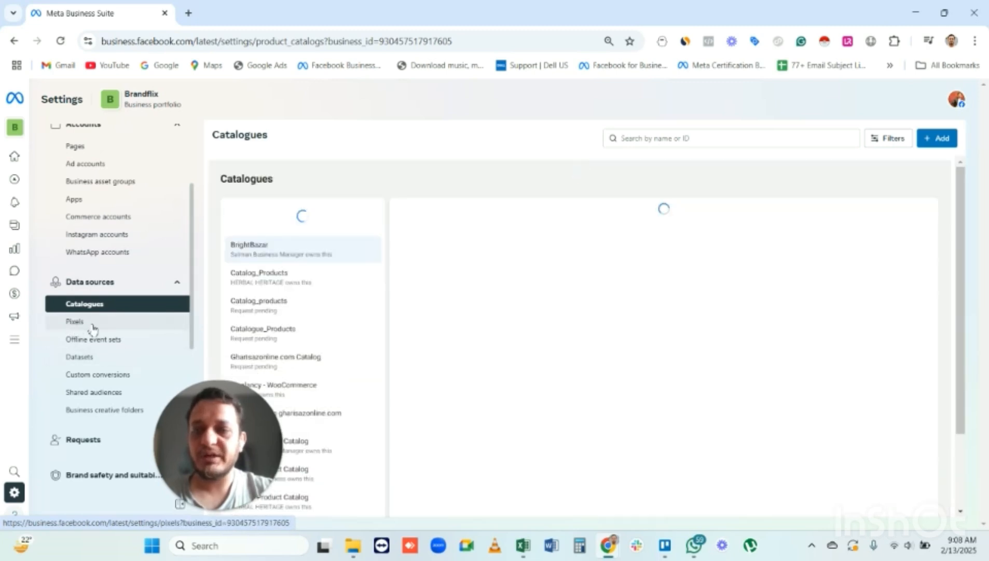
click(92, 326)
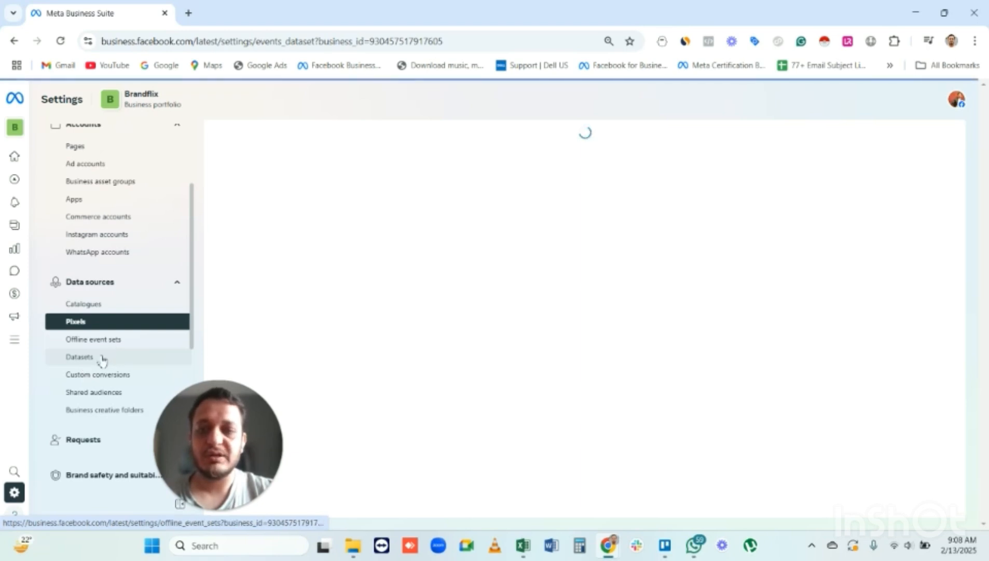
View the Datasets section and look over the remaining business portfolio settings sections
scroll(171, 283, down, 1)
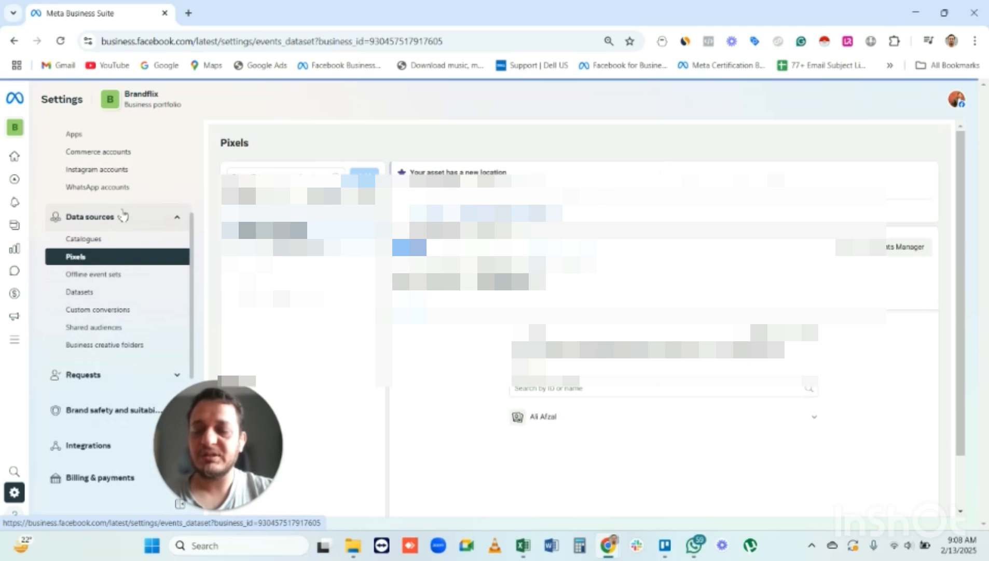
click(113, 286)
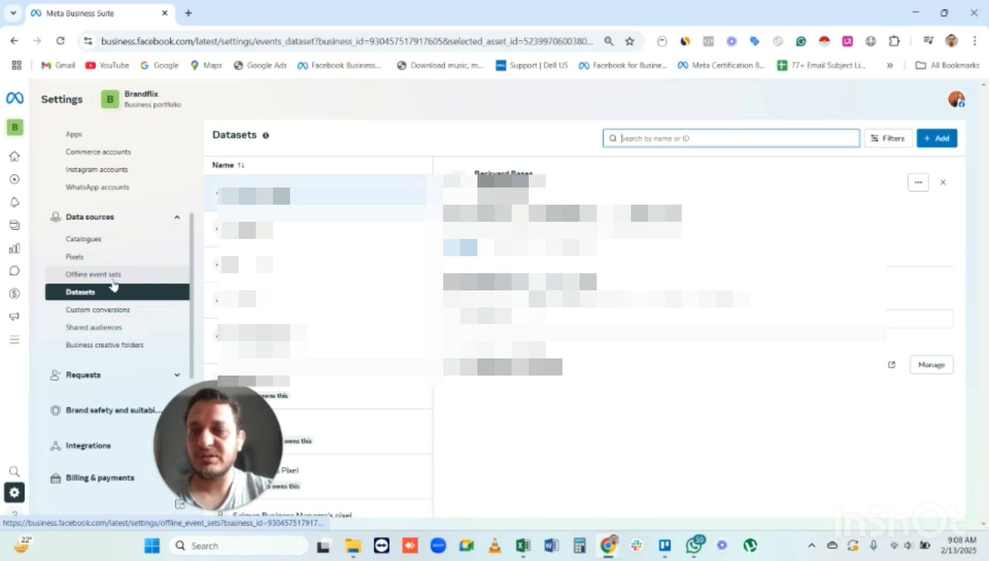
scroll(156, 249, down, 5)
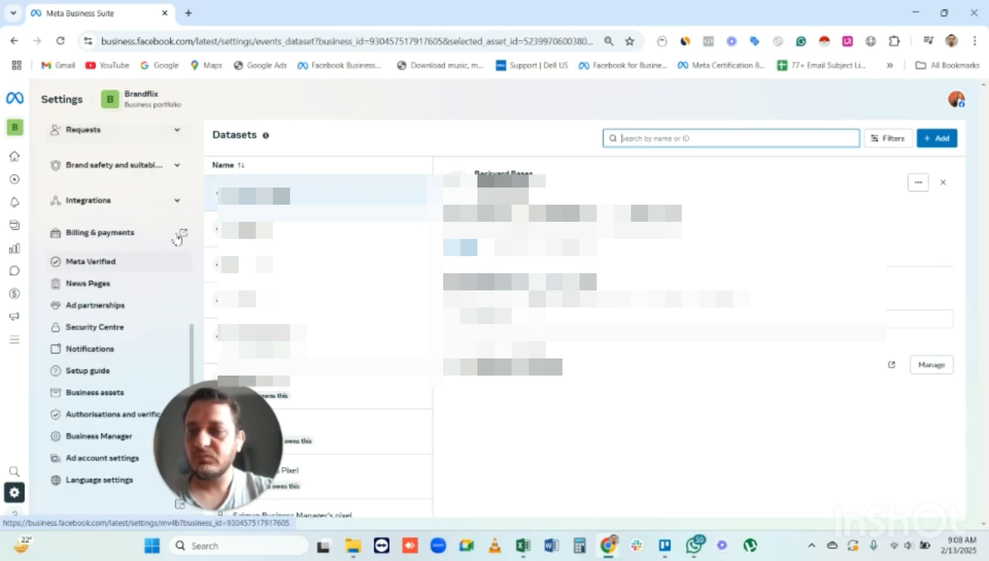
scroll(139, 305, up, 5)
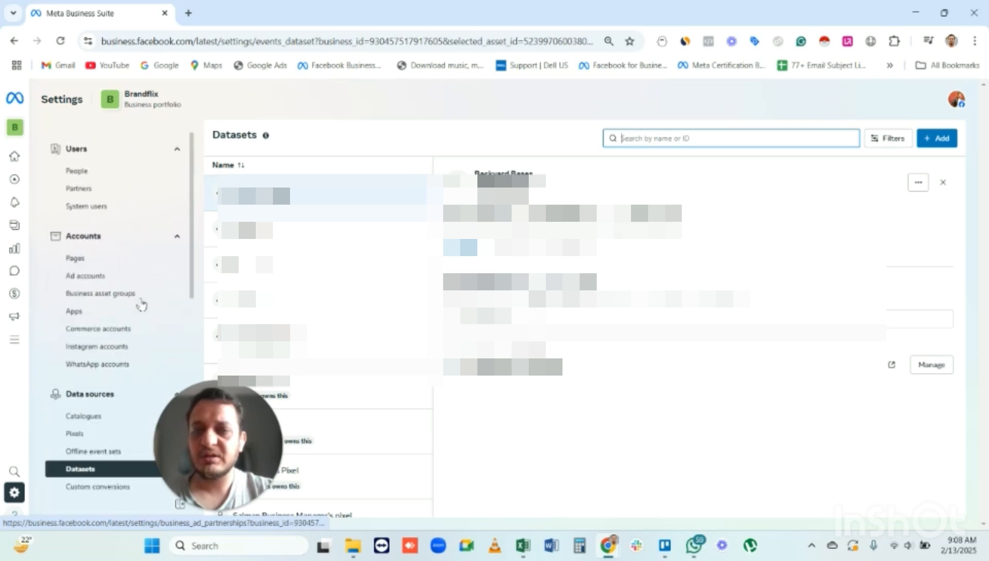